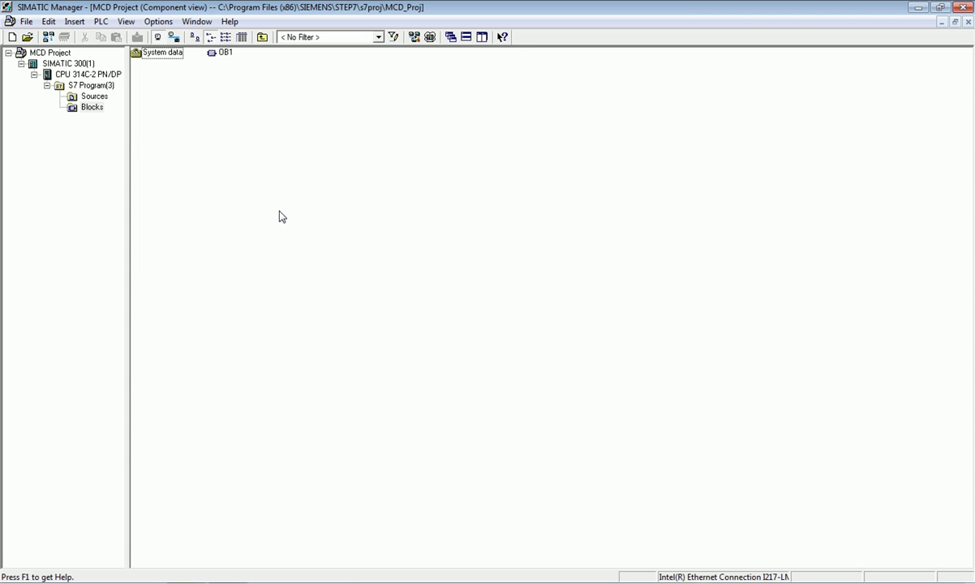
- Open block OB1 to review its ladder network, and close the block editor
double_click(224, 53)
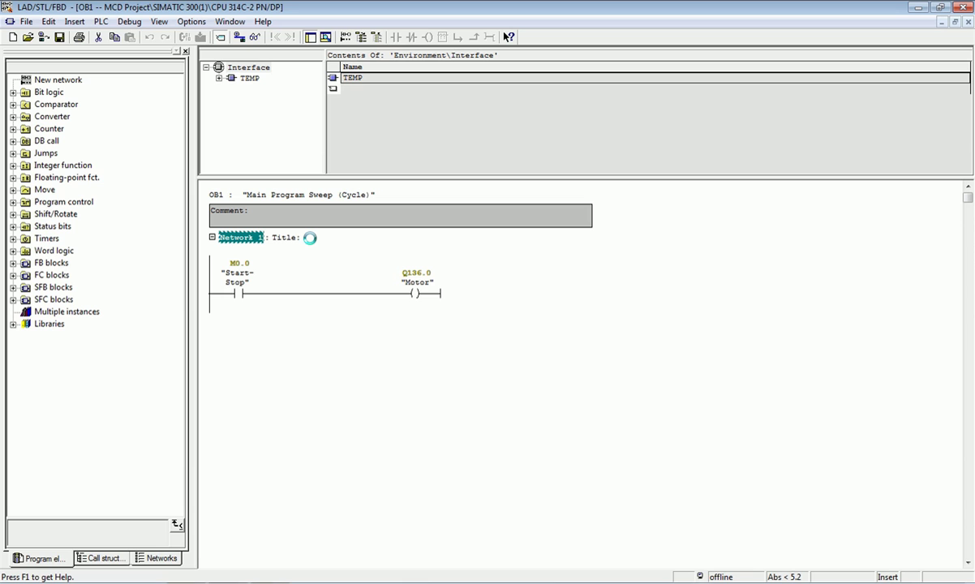
left_click(390, 305)
left_click(963, 7)
left_click(622, 263)
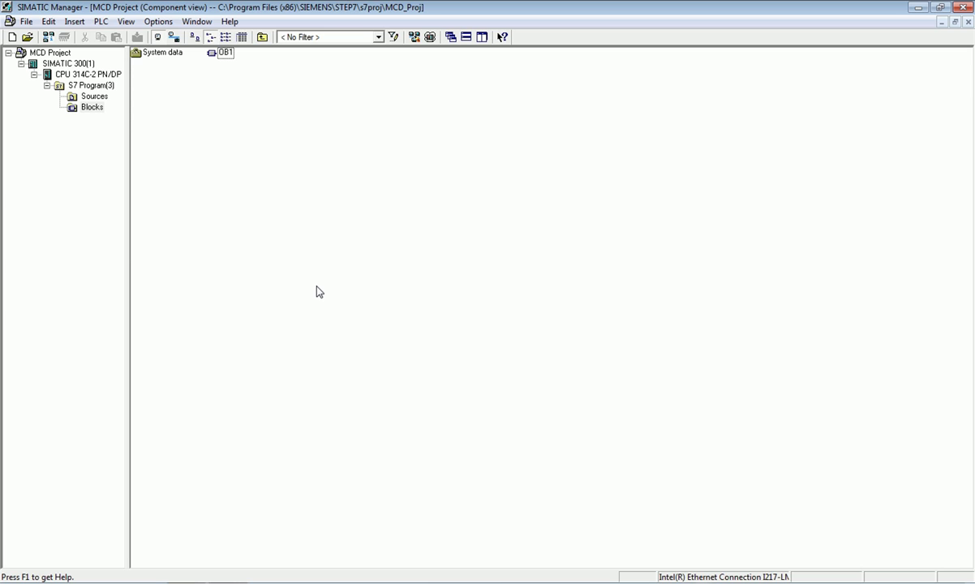
- Insert a SIMATIC PC Station into MCD Project
left_click(49, 53)
right_click(51, 54)
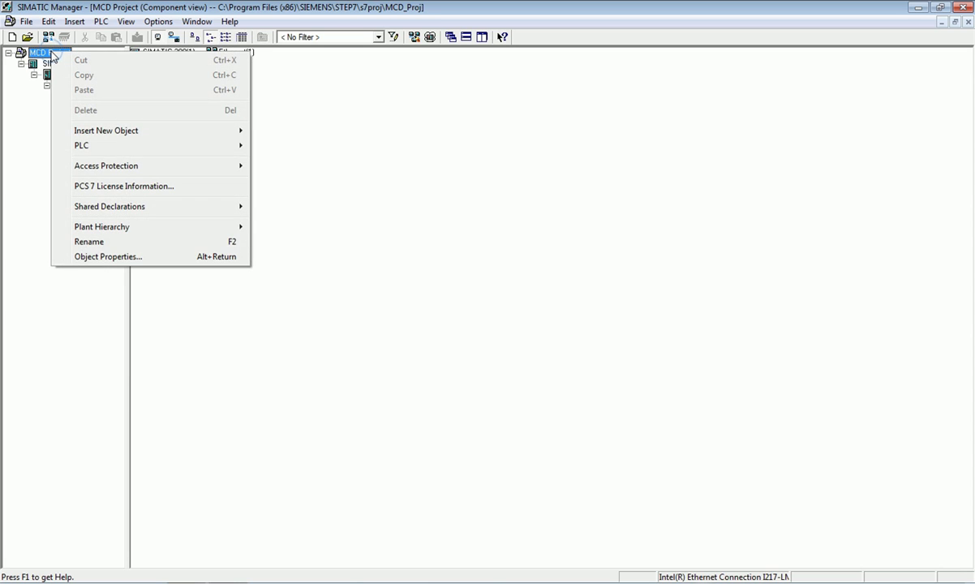
mouse_move(115, 138)
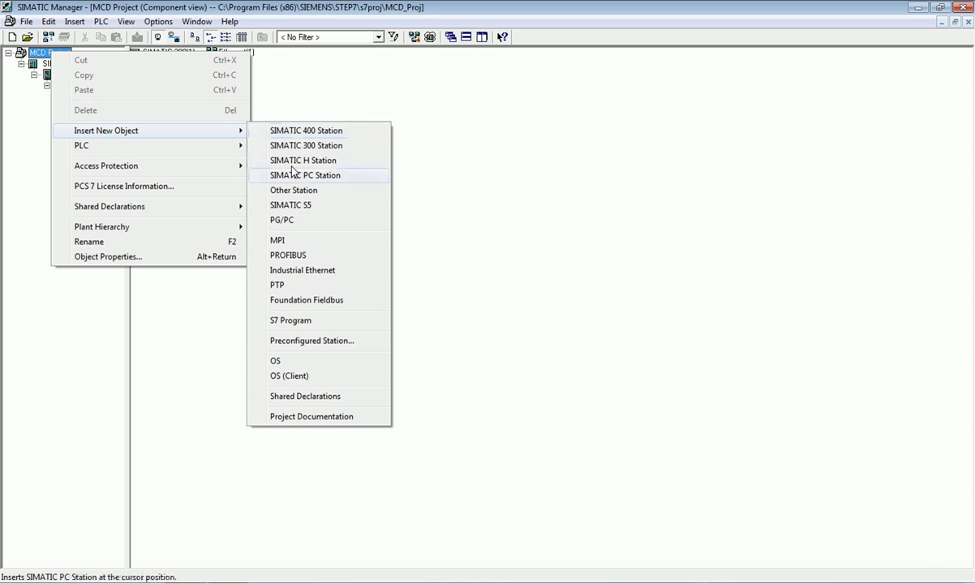
left_click(320, 179)
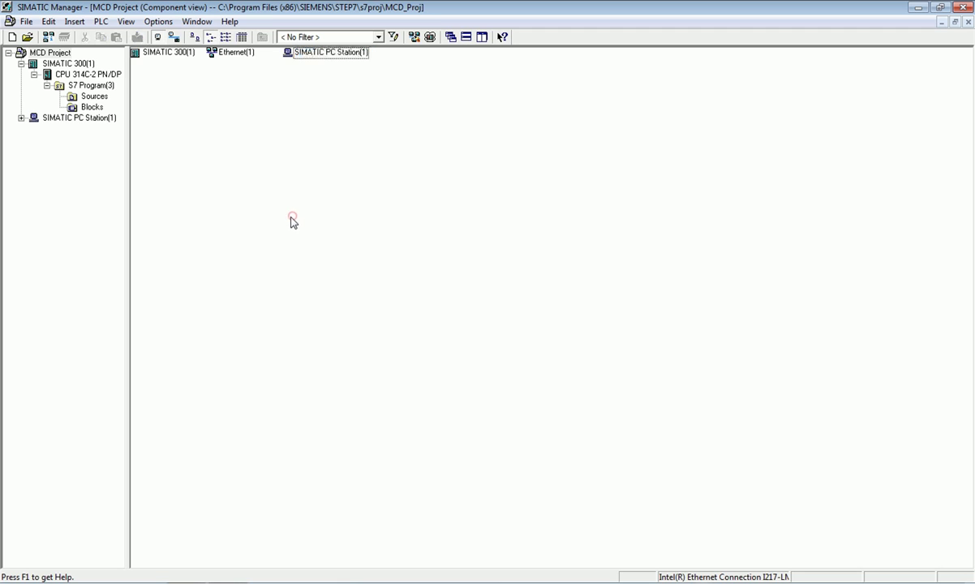
- Open the hardware configuration of the SIMATIC PC Station in HW Config
left_click(78, 118)
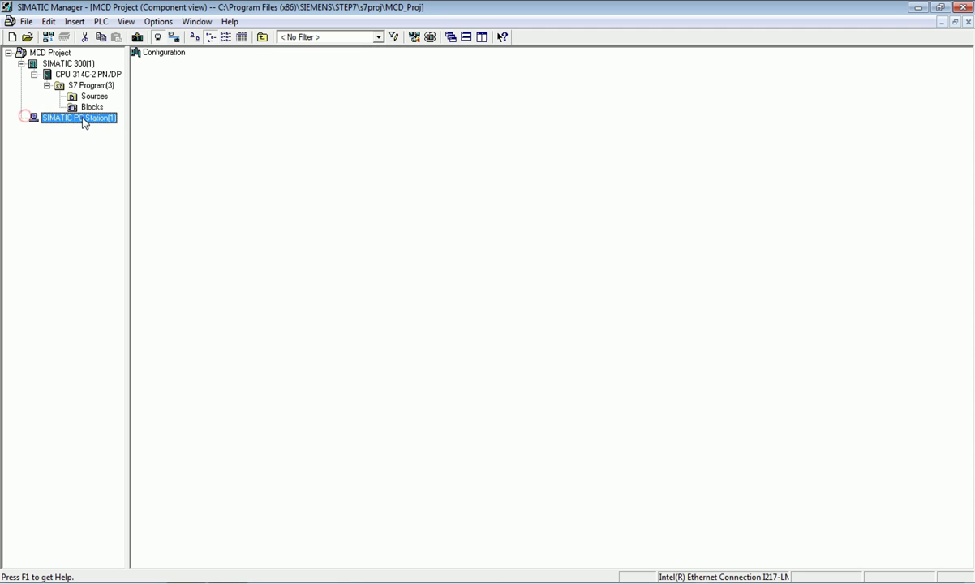
left_click(162, 54)
double_click(162, 54)
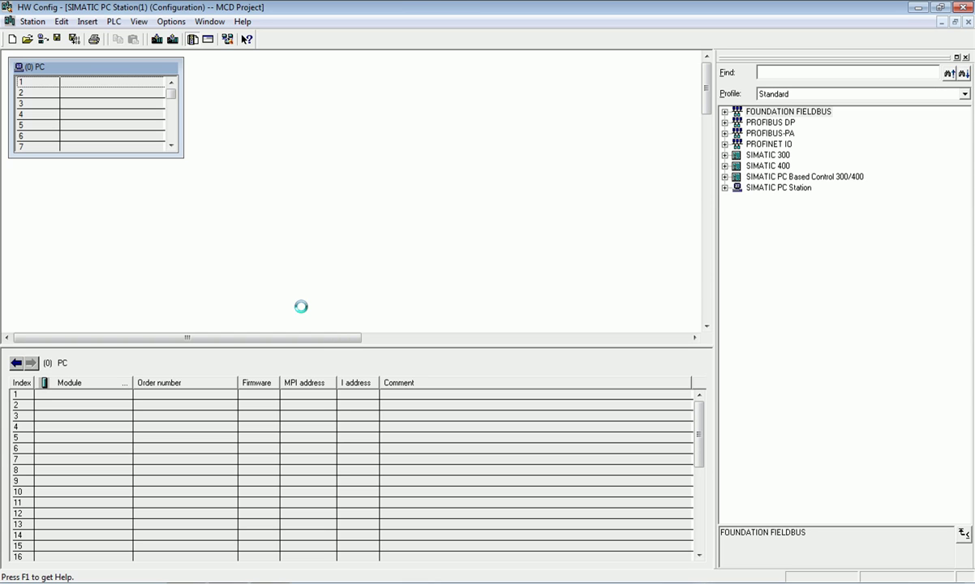
- Insert the CP Industrial Ethernet module IE General SW V8.2 at index 1, networked to subnet Ethernet(1) with IP address 192.168.7.20
left_click(724, 187)
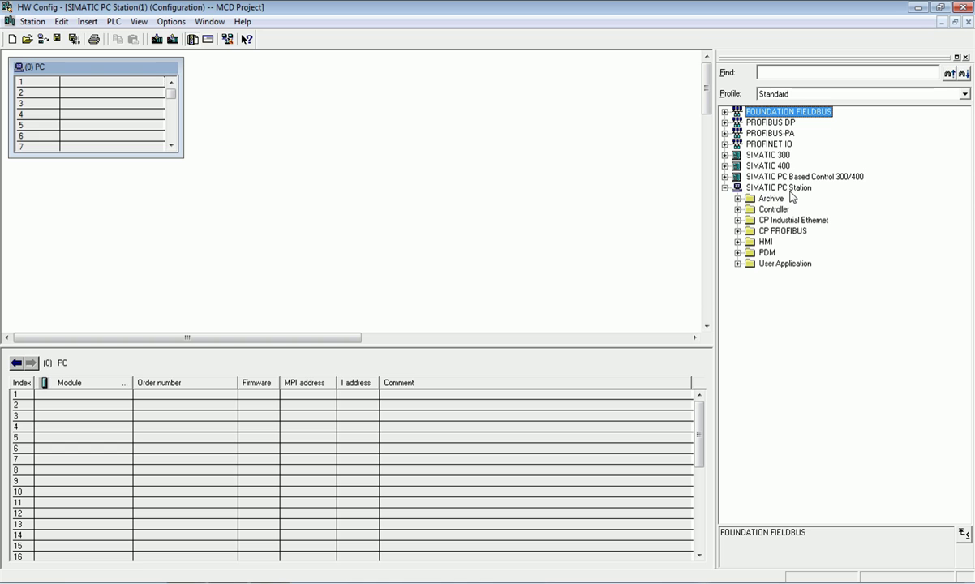
left_click(750, 230)
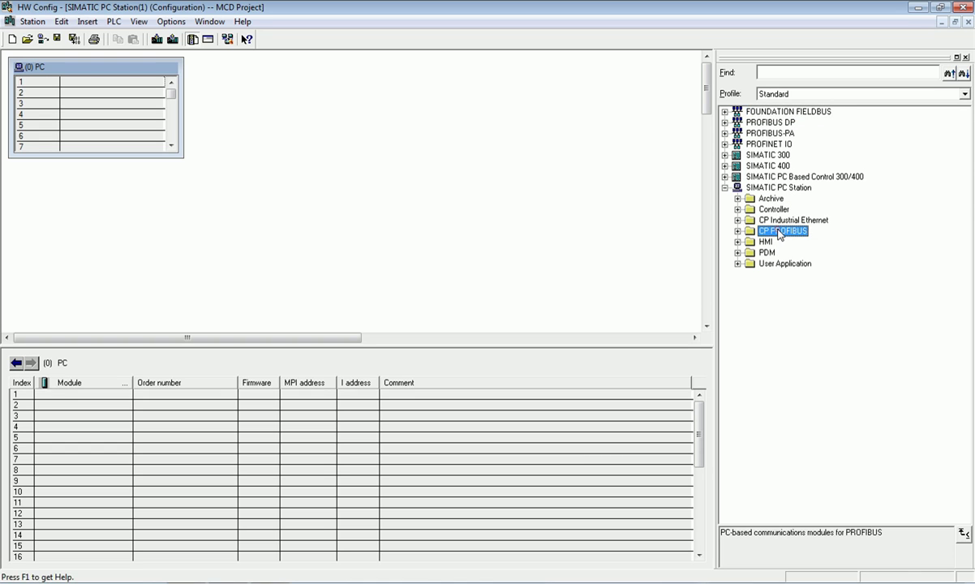
left_click(743, 220)
left_click(738, 220)
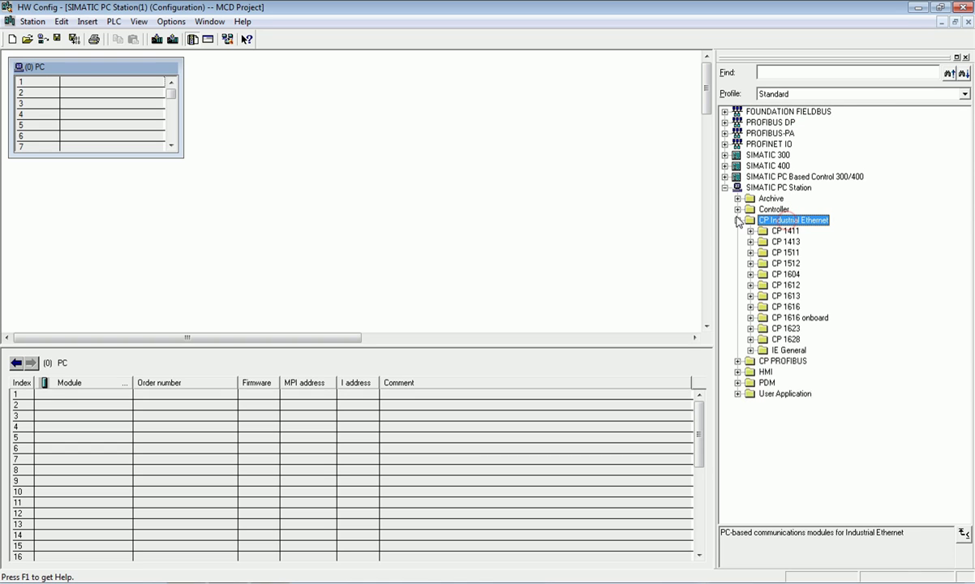
left_click(786, 351)
left_click(750, 349)
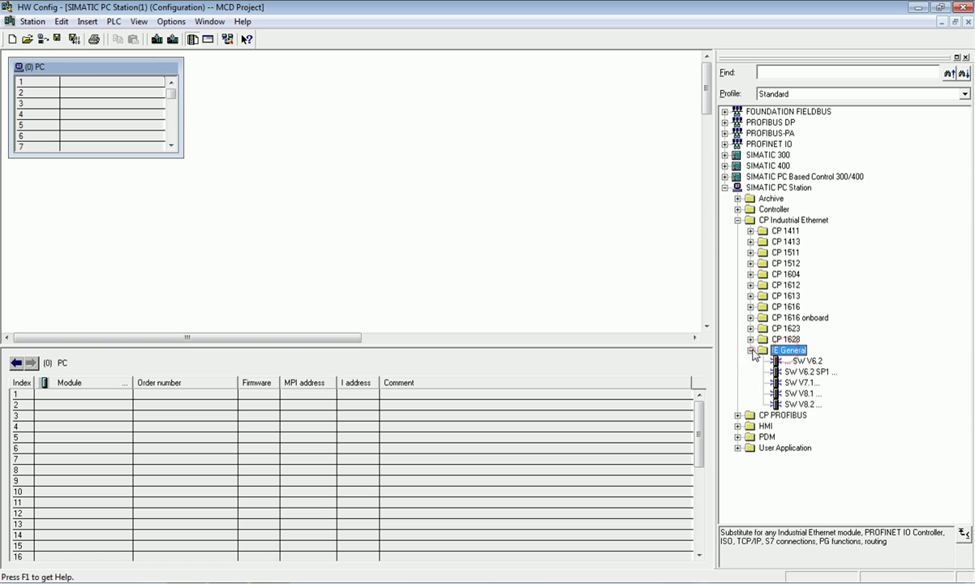
left_click(801, 404)
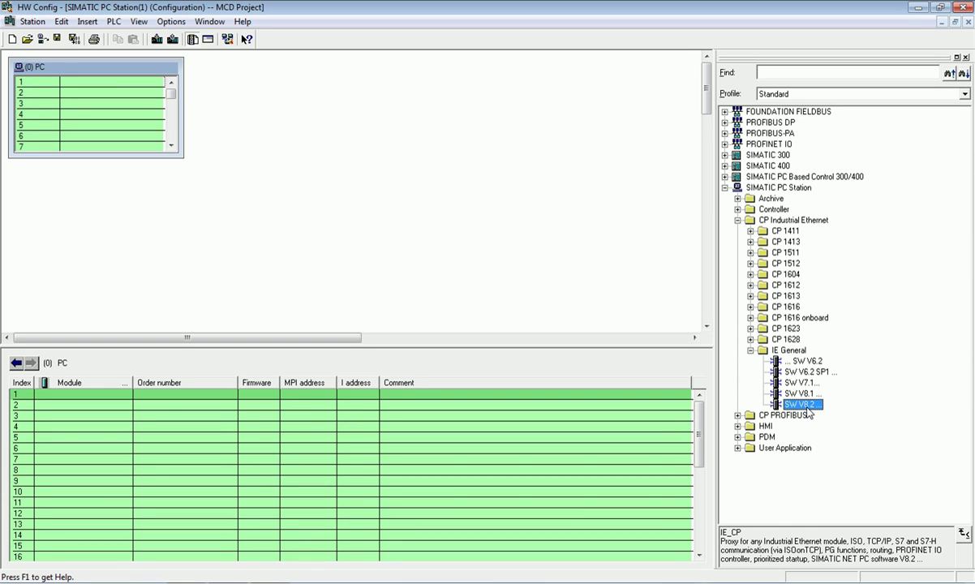
left_click_drag(808, 411, 119, 92)
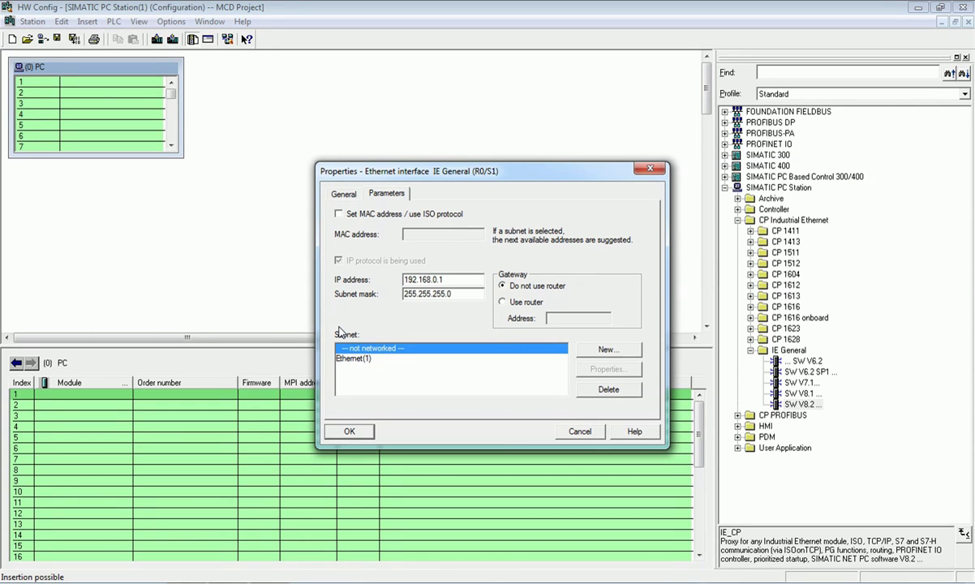
left_click(356, 360)
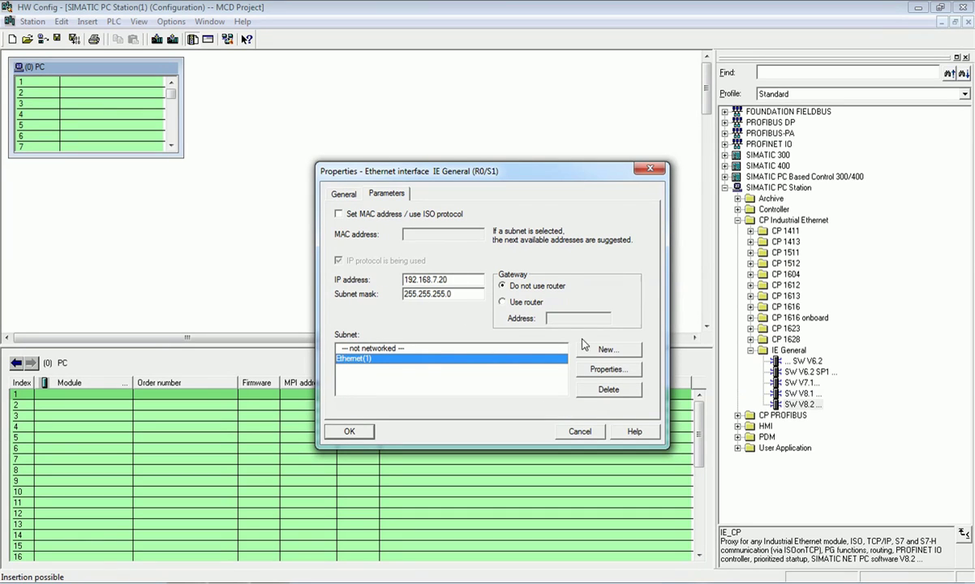
- Check the computer's Local Area Connection IPv4 address settings and accept the IE General Ethernet interface properties
left_click(819, 580)
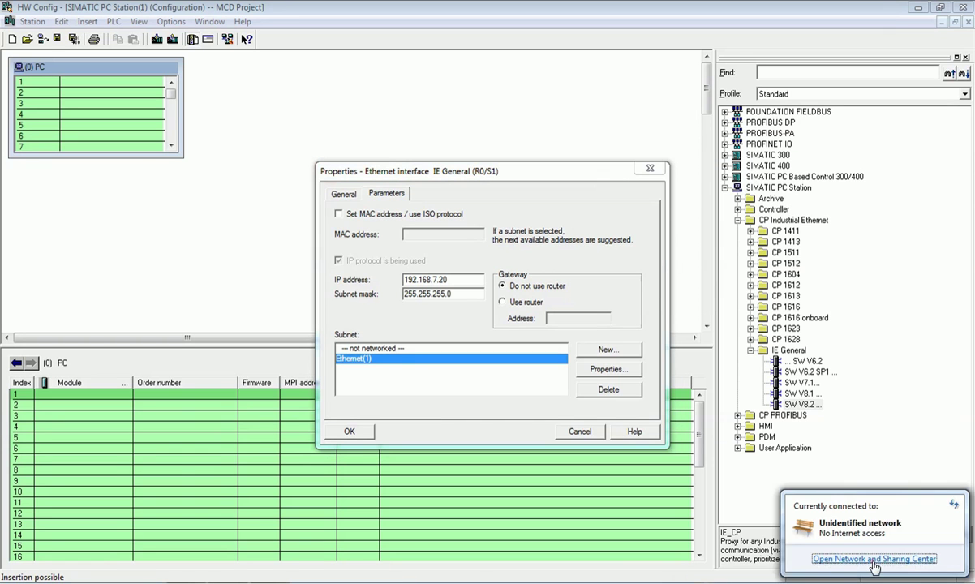
left_click(821, 531)
left_click(596, 310)
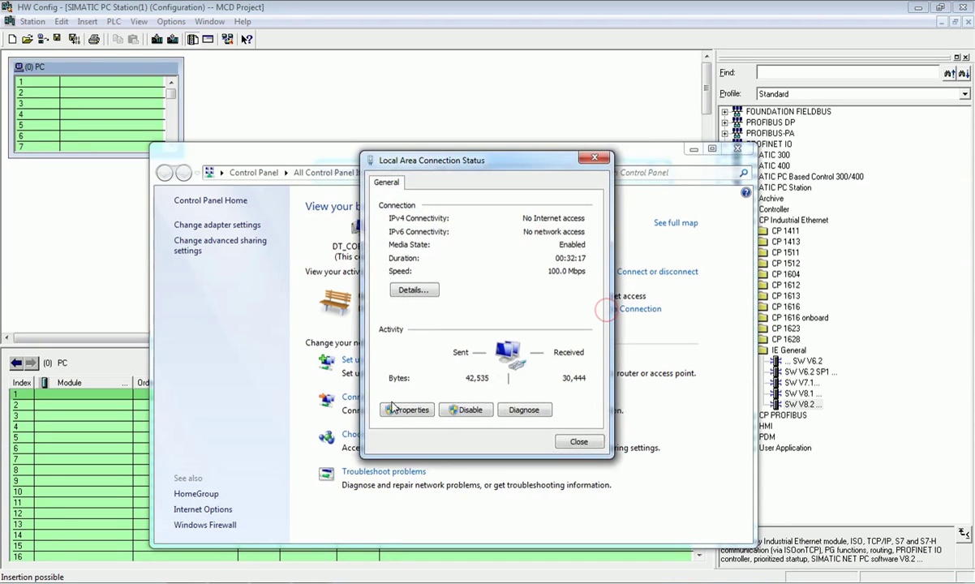
key("alt+p")
scroll(564, 300, "down", 1)
double_click(500, 325)
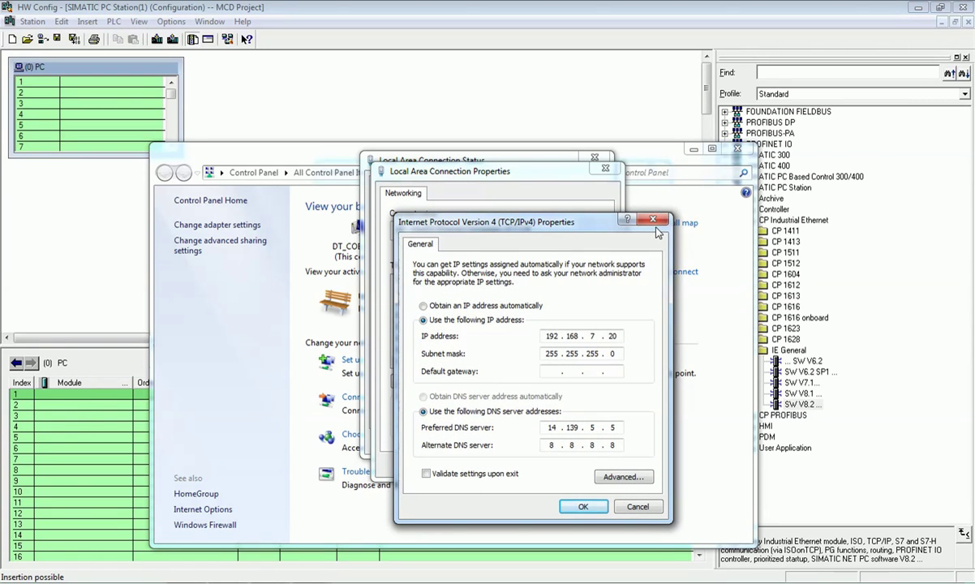
key("Escape")
left_click(604, 168)
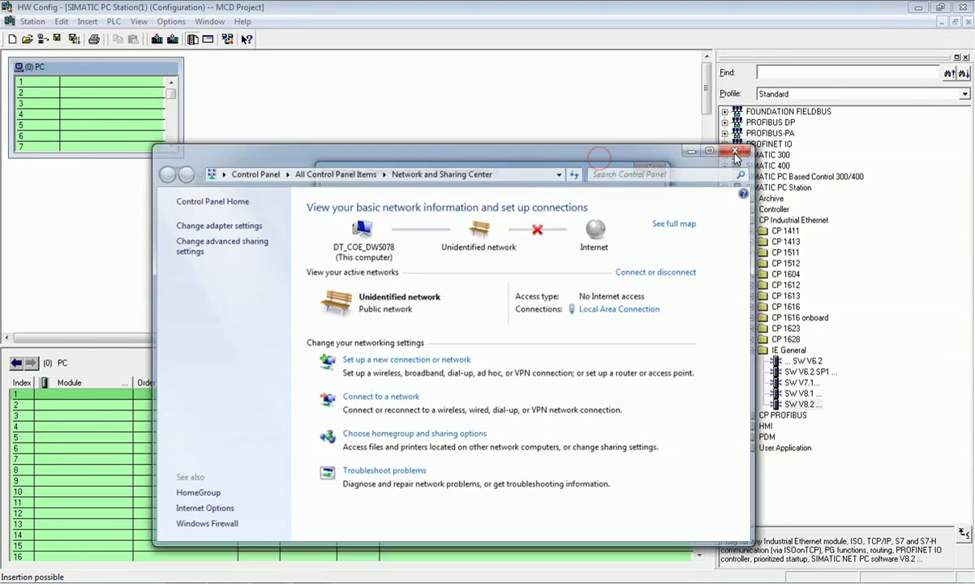
left_click(737, 148)
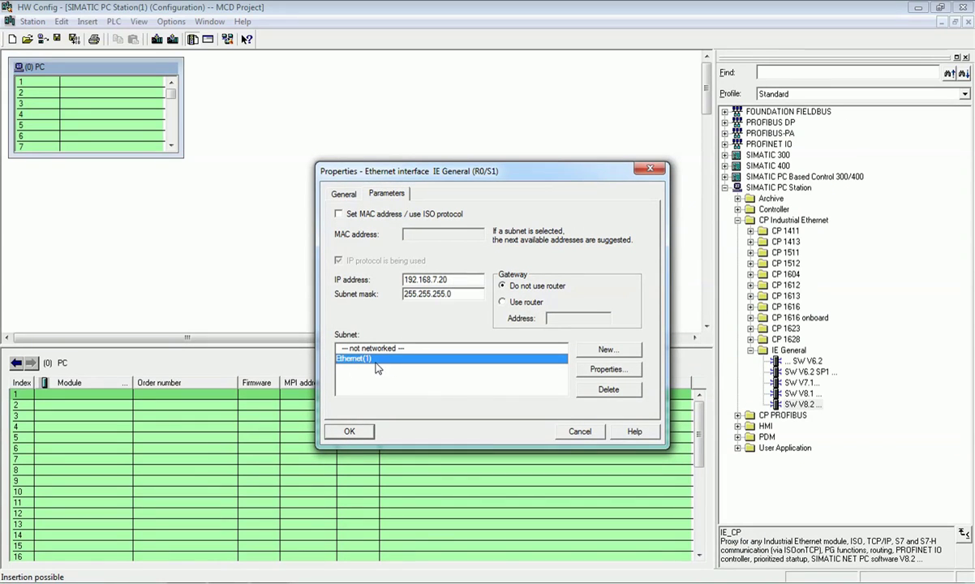
left_click(348, 431)
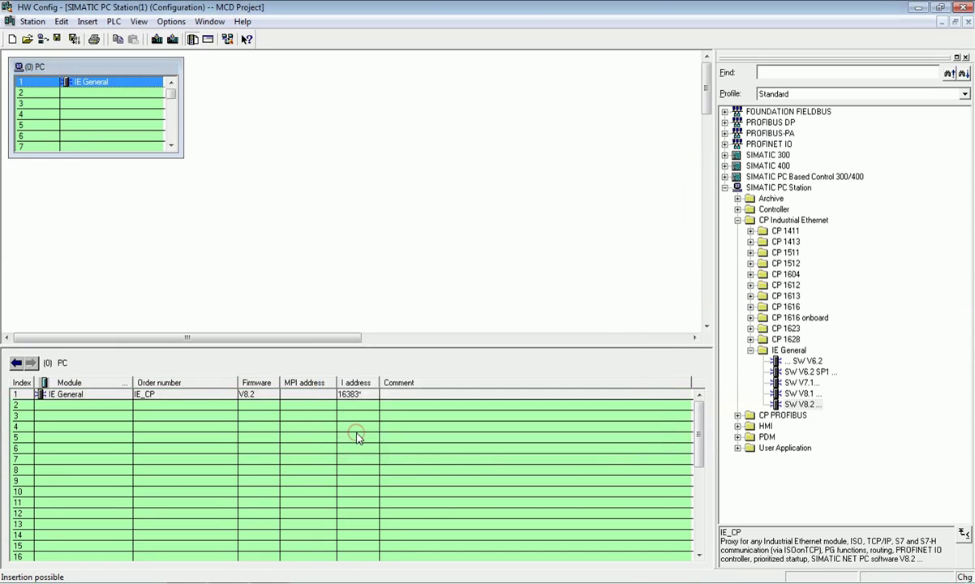
- Insert the User Application OPC Server SW V8.2 at index 2 of the PC station
double_click(762, 350)
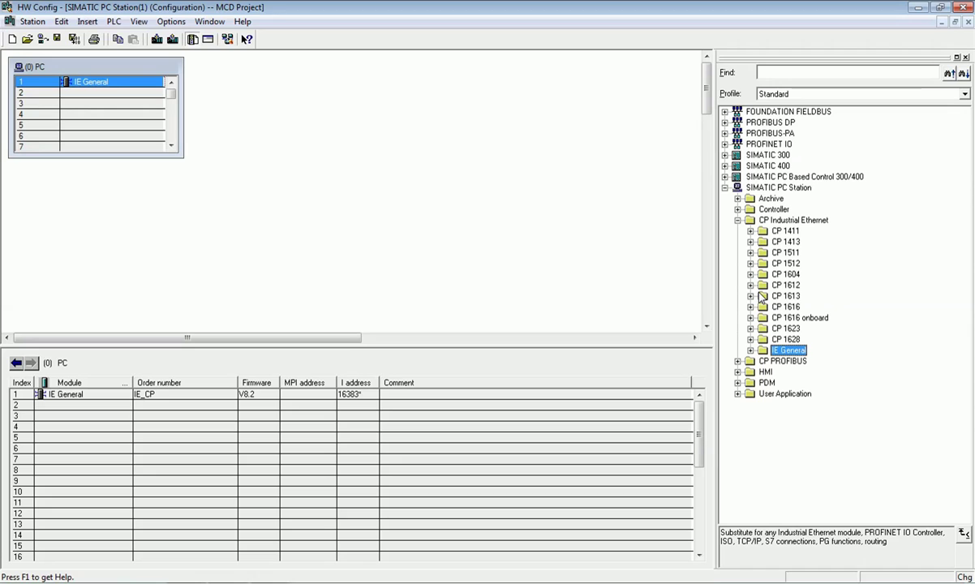
left_click(738, 393)
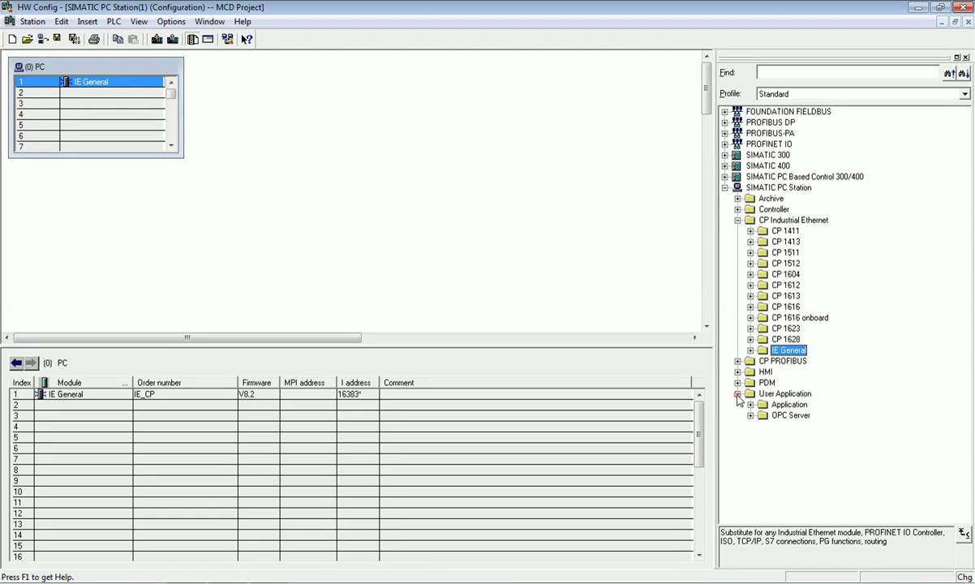
left_click(787, 416)
left_click(750, 415)
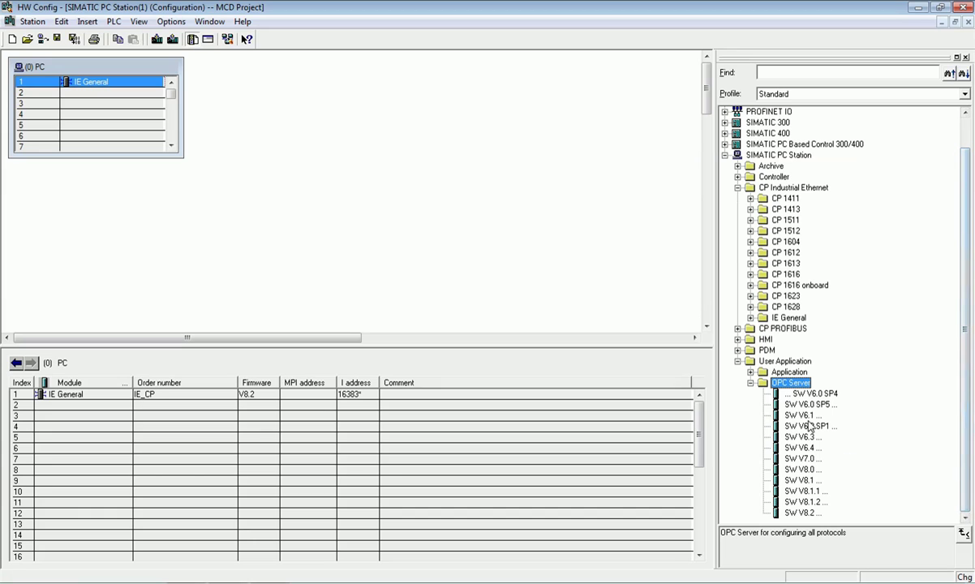
left_click(801, 514)
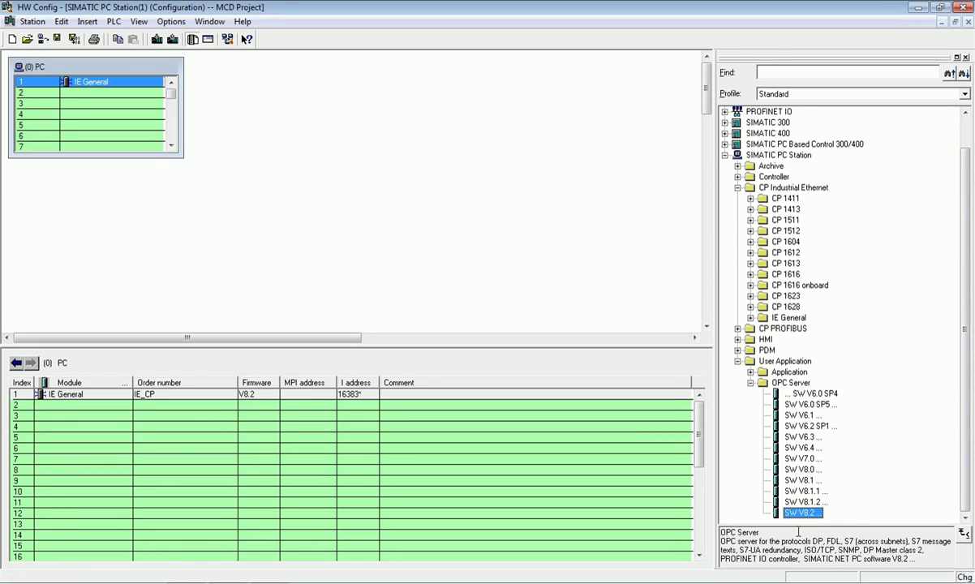
left_click_drag(800, 514, 122, 93)
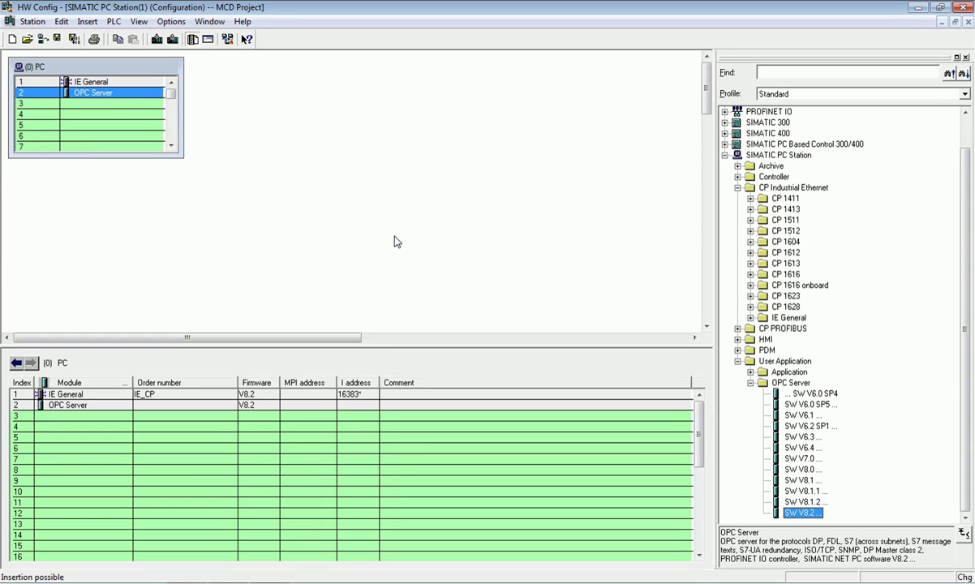
- Save and compile the PC station configuration and download it, allowing the IE General and OPC Server modules to be stopped
left_click(74, 39)
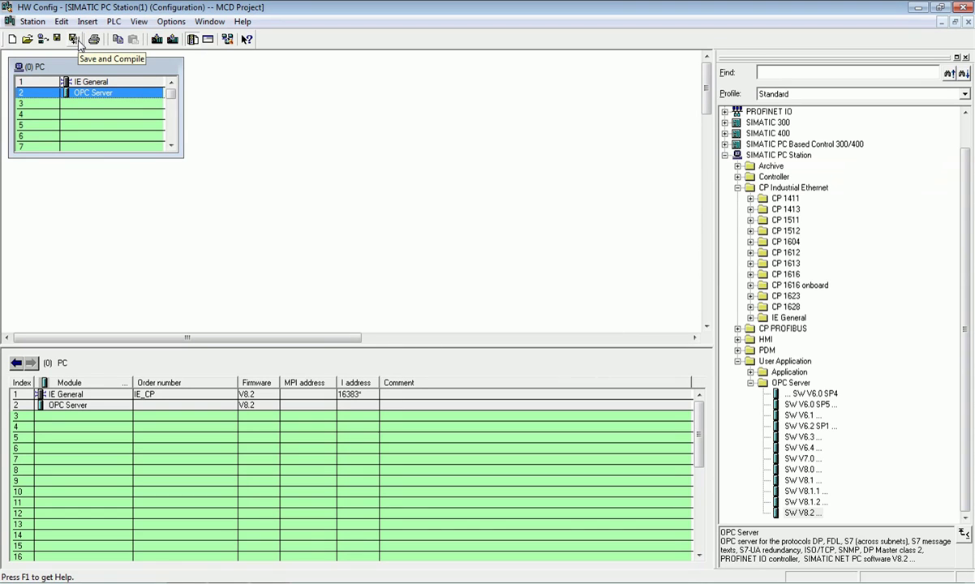
left_click(156, 39)
left_click(403, 369)
left_click(357, 462)
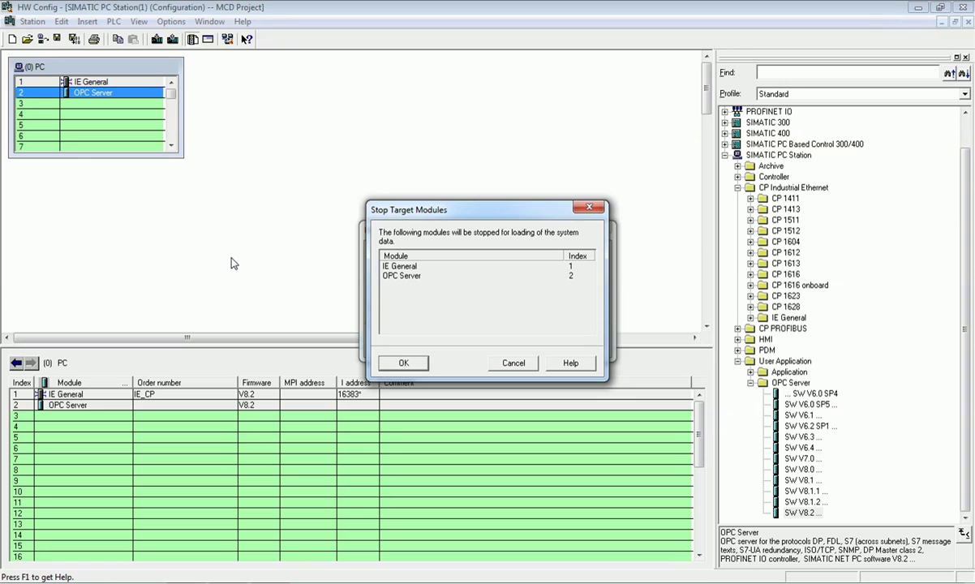
left_click(402, 363)
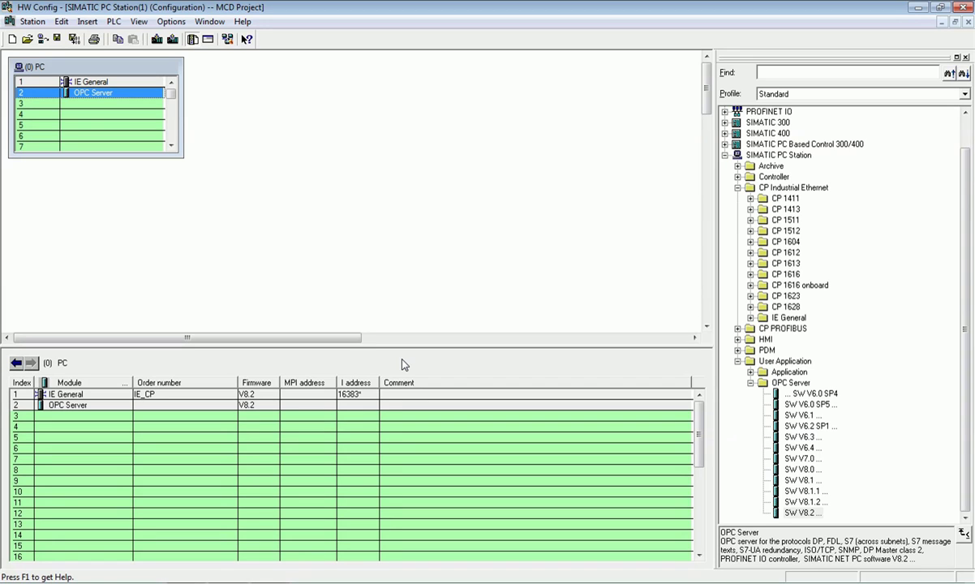
- Open the project network in NetPro and space the SIMATIC 300 and PC stations apart below the Ethernet(1) subnet
left_click(228, 41)
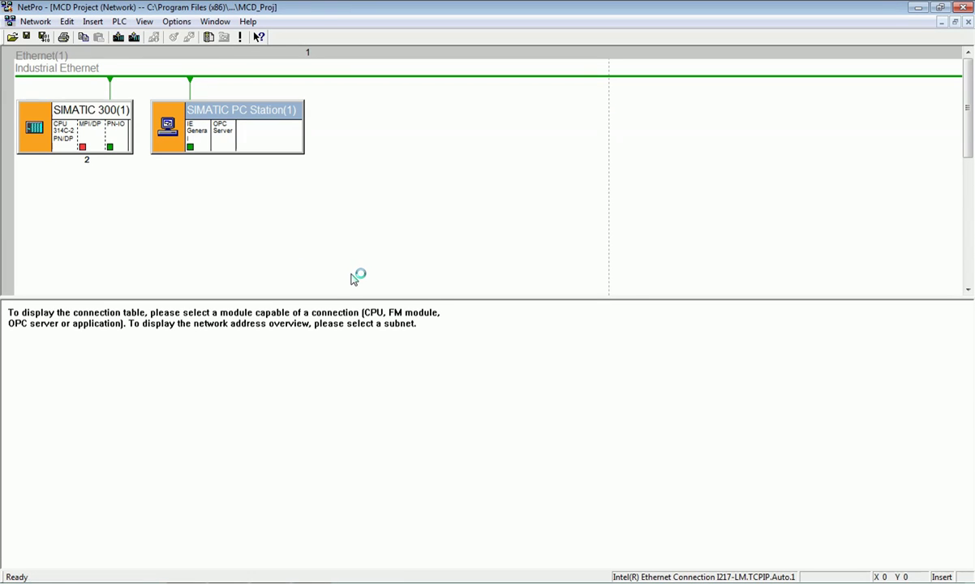
left_click_drag(247, 120, 433, 150)
left_click_drag(109, 113, 167, 149)
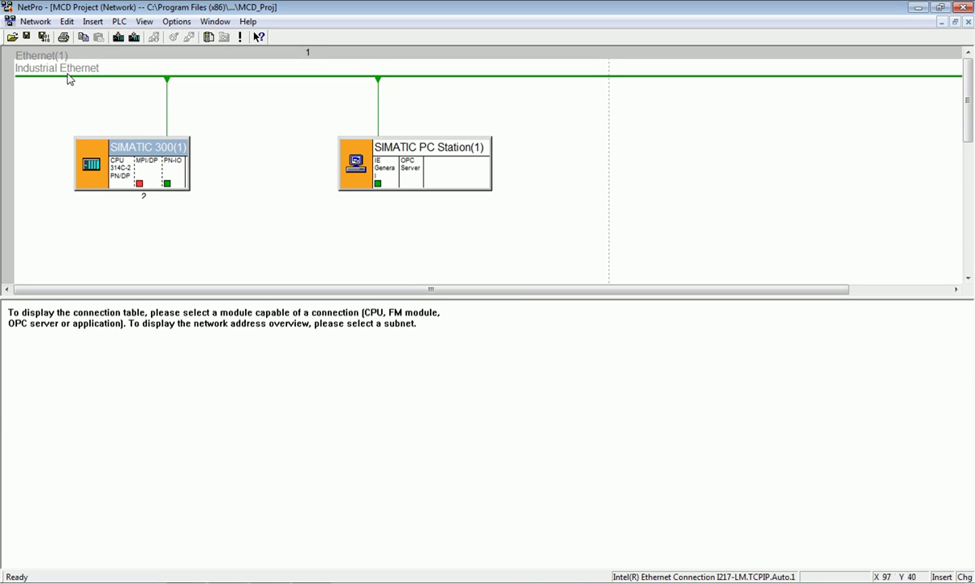
mouse_move(69, 79)
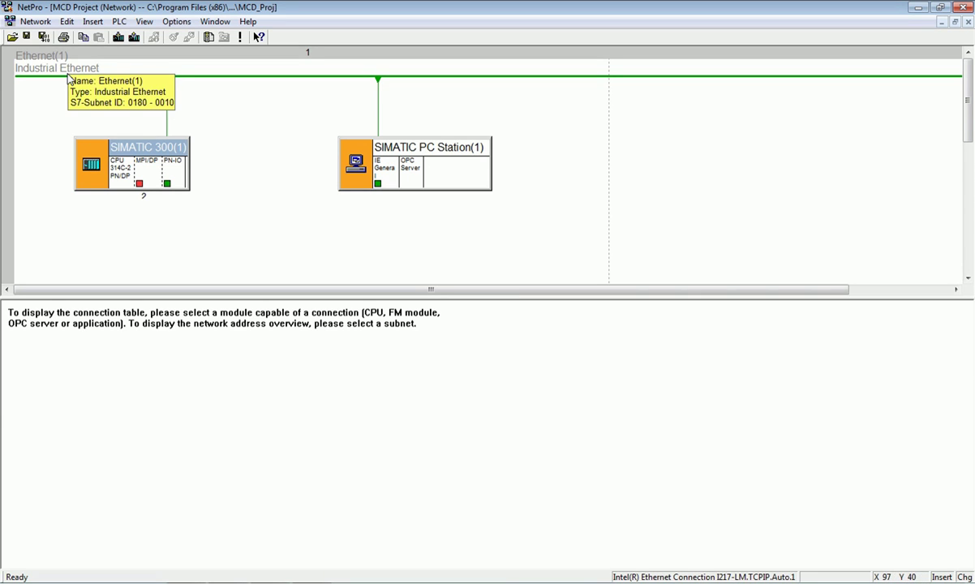
- Insert an S7 connection from CPU 314C-2 PN/DP to the OPC Server of SIMATIC PC Station(1), accepting its properties with local ID 1
left_click(118, 177)
mouse_move(118, 177)
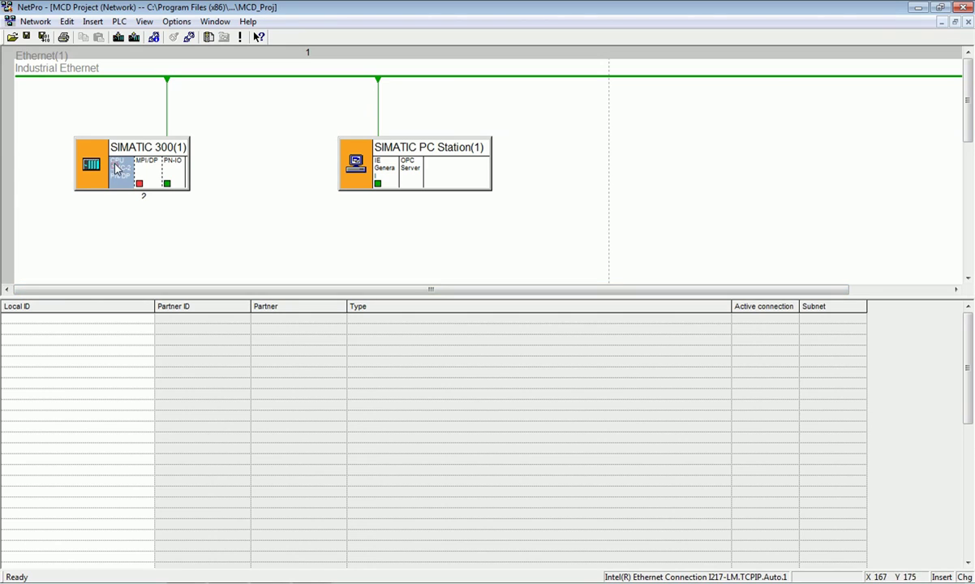
left_click(61, 322)
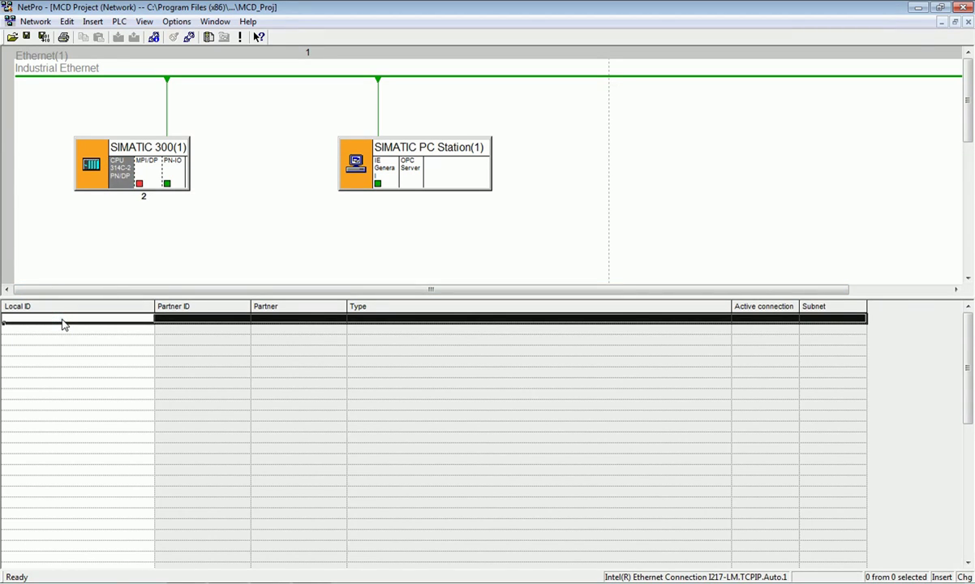
right_click(63, 323)
left_click(128, 328)
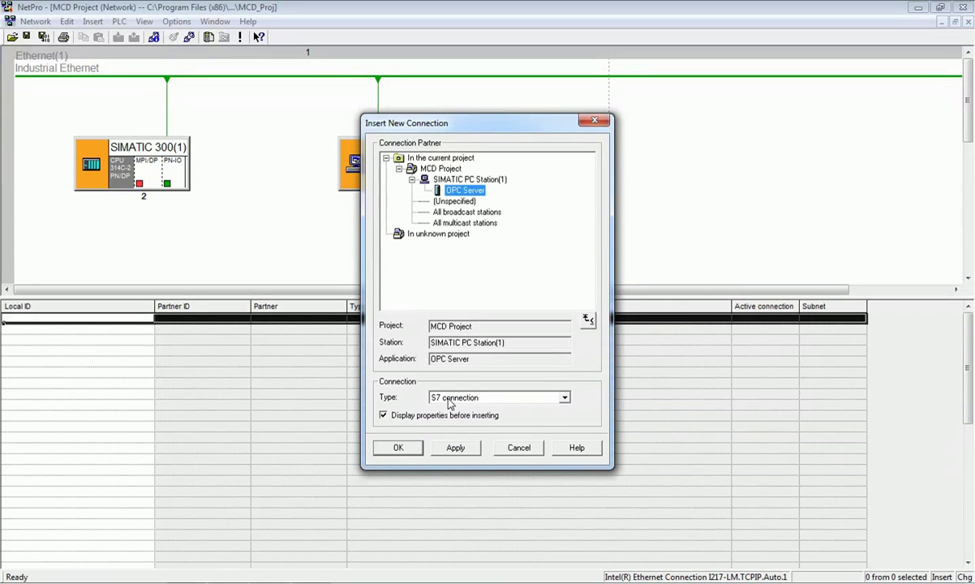
left_click(456, 448)
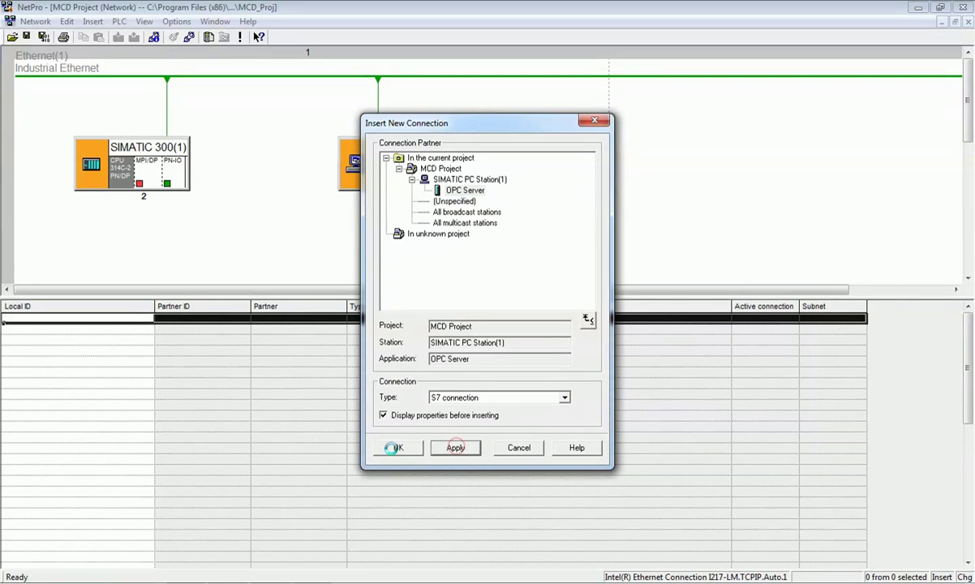
left_click(396, 448)
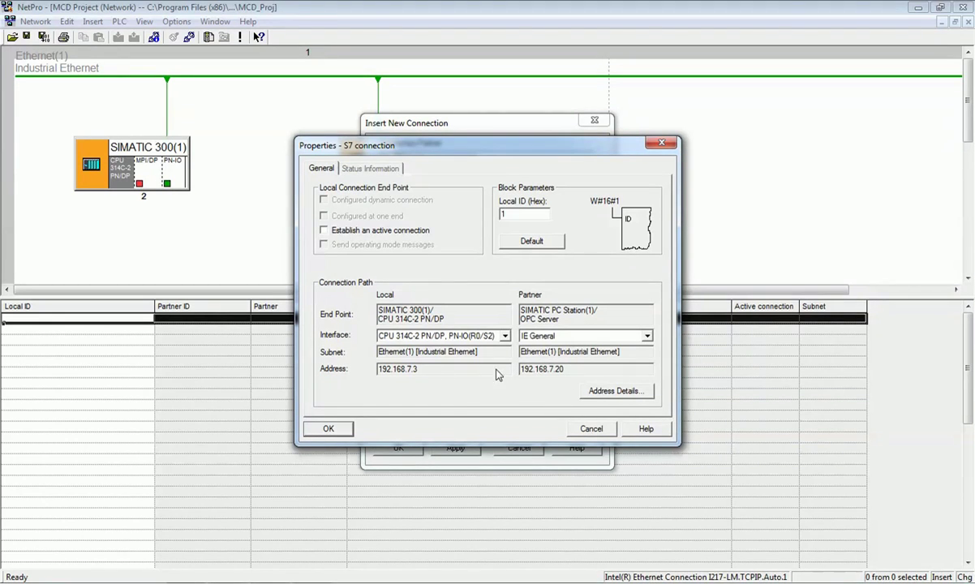
left_click(324, 427)
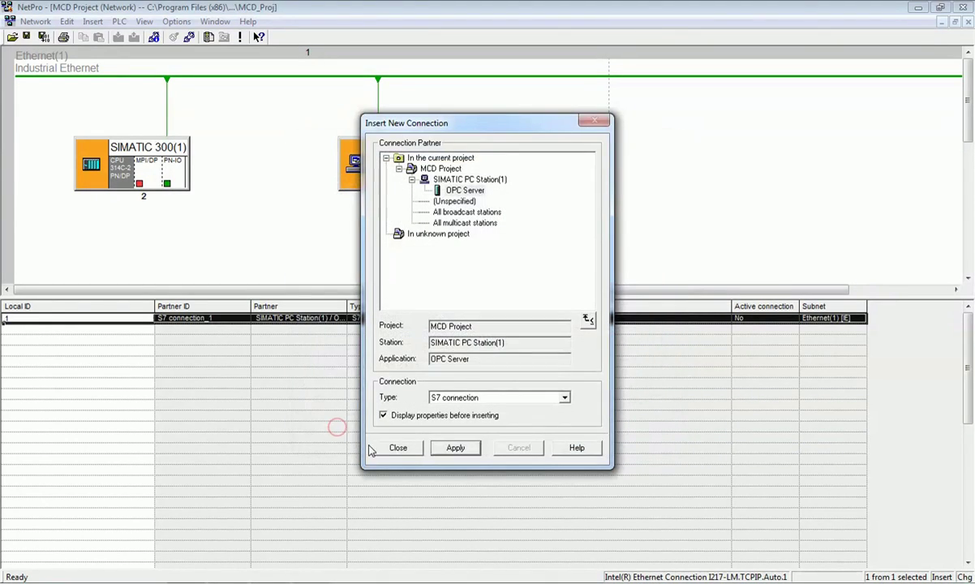
left_click(405, 453)
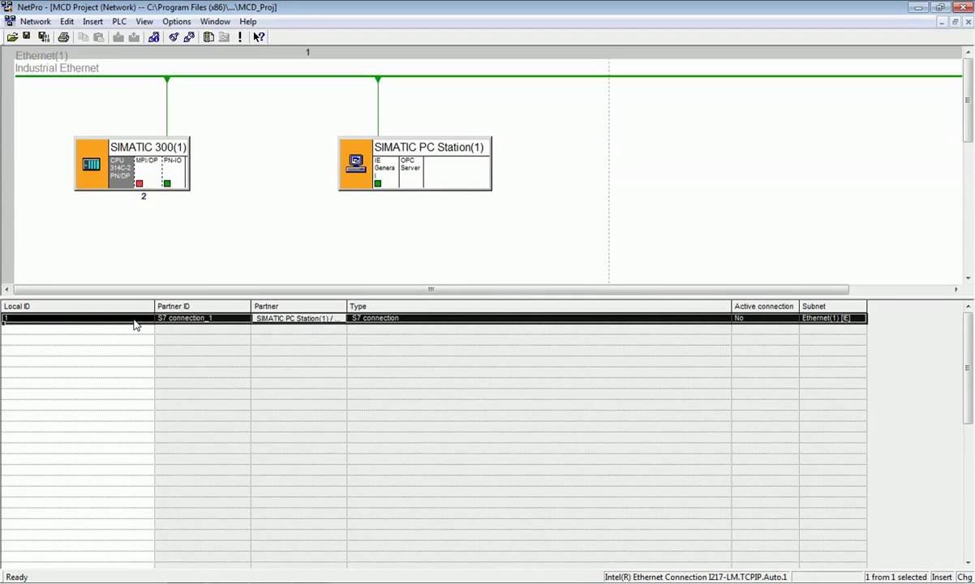
- Save and compile the network with the compile and check everything option, and close the consistency check output
left_click(43, 38)
left_click(443, 276)
left_click(416, 332)
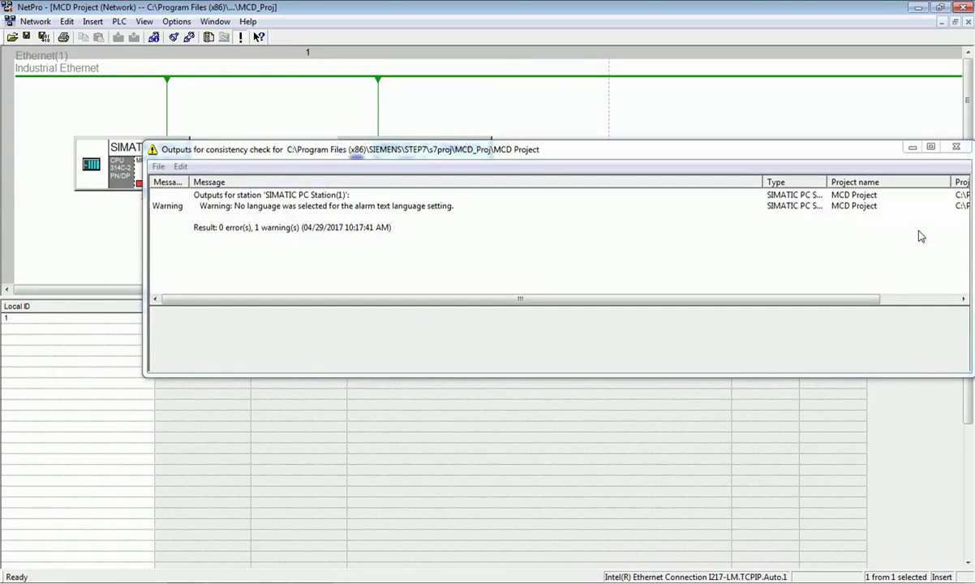
left_click_drag(792, 154, 705, 156)
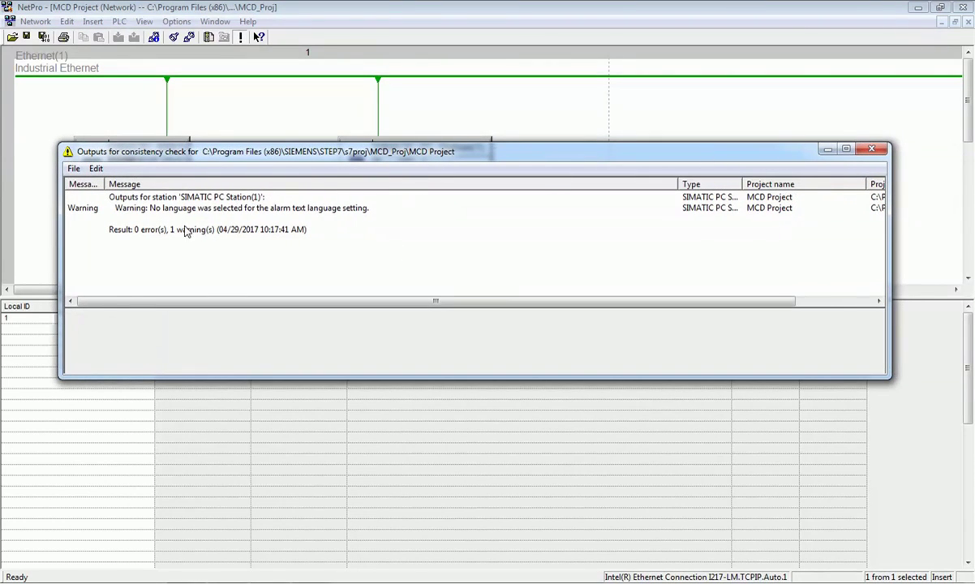
left_click(870, 149)
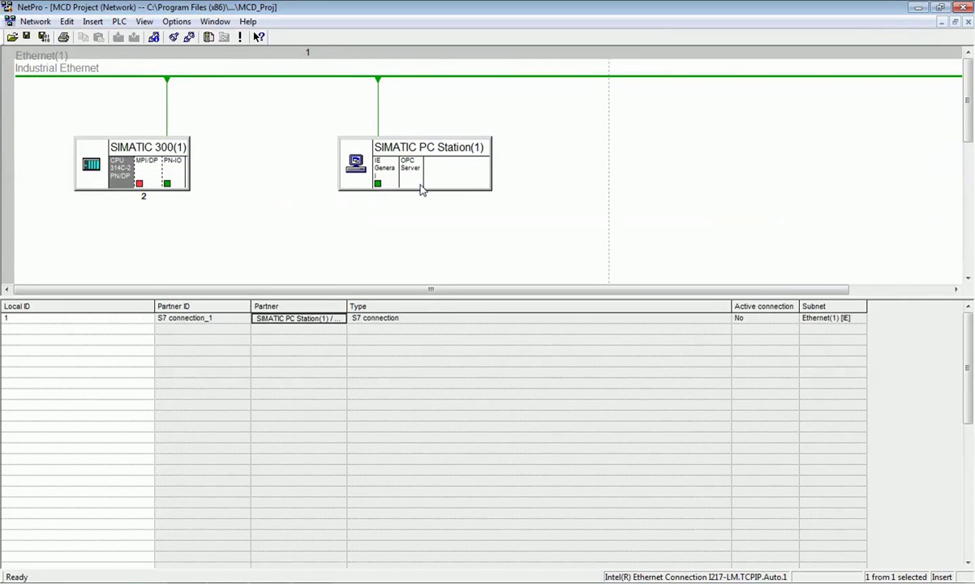
- Activate access protection in the OPC Server's S7 properties with default rights RW
left_click(411, 183)
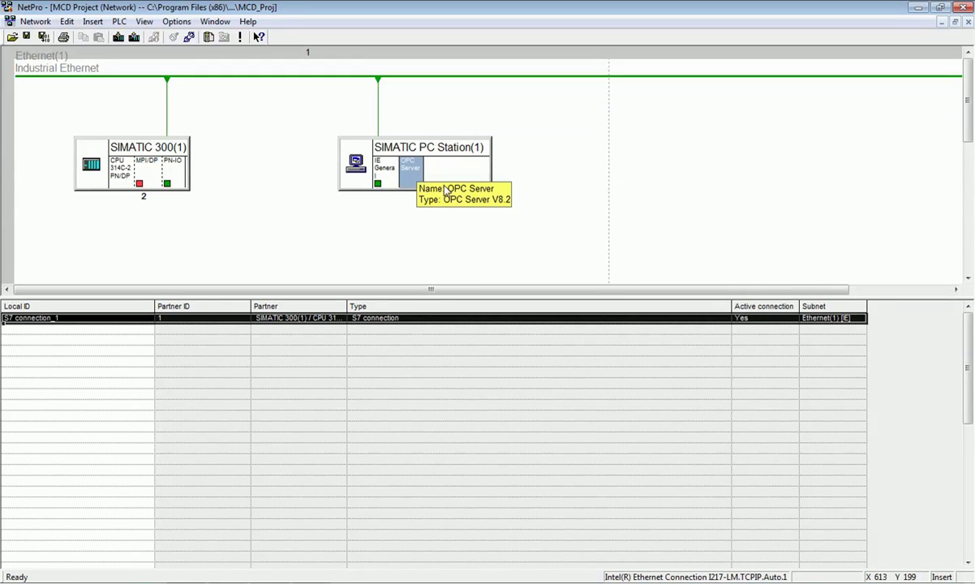
right_click(407, 184)
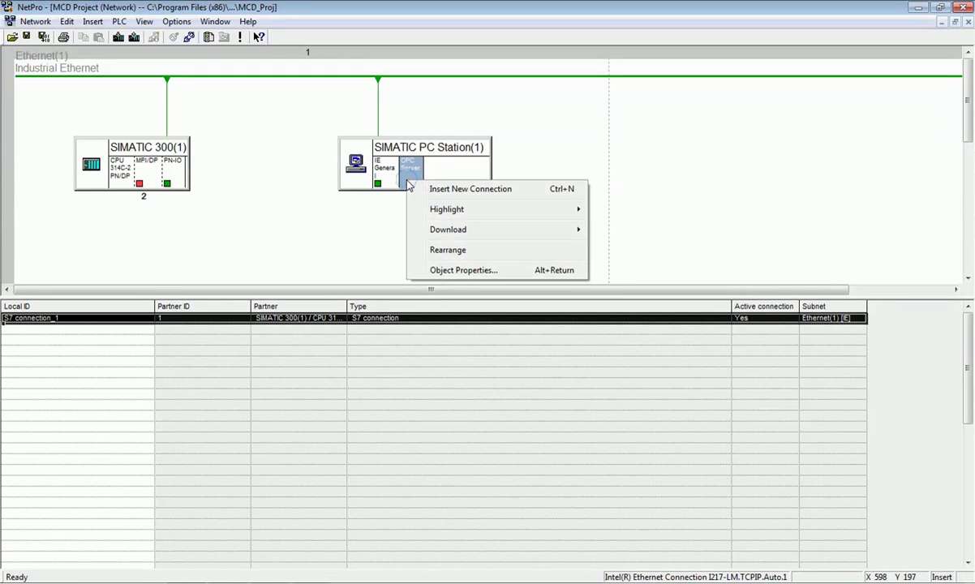
left_click(459, 270)
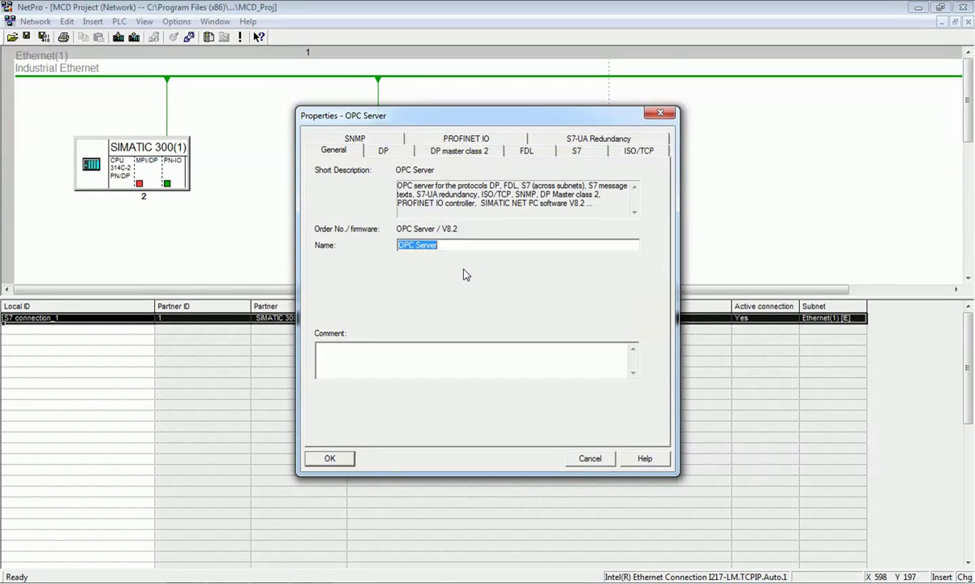
left_click(575, 153)
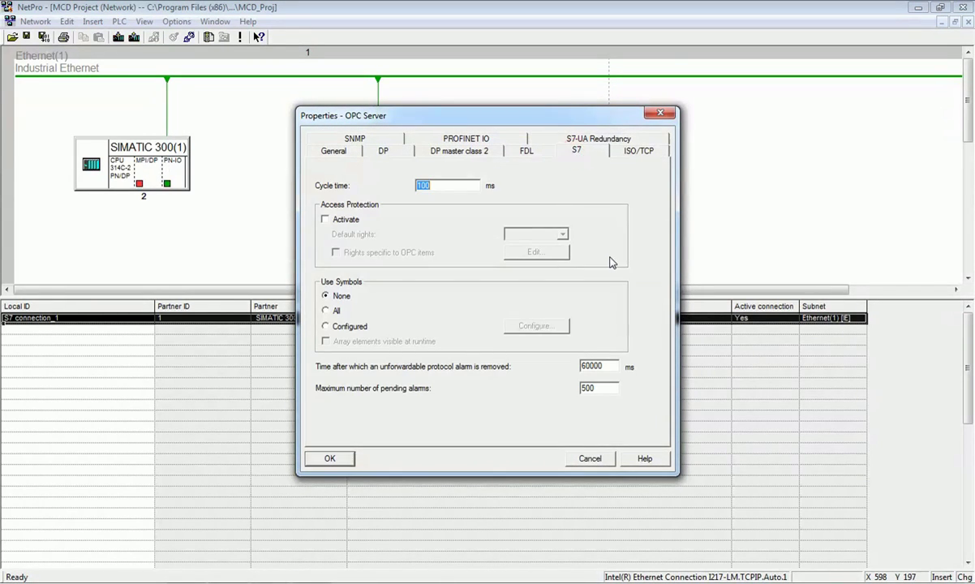
left_click(325, 220)
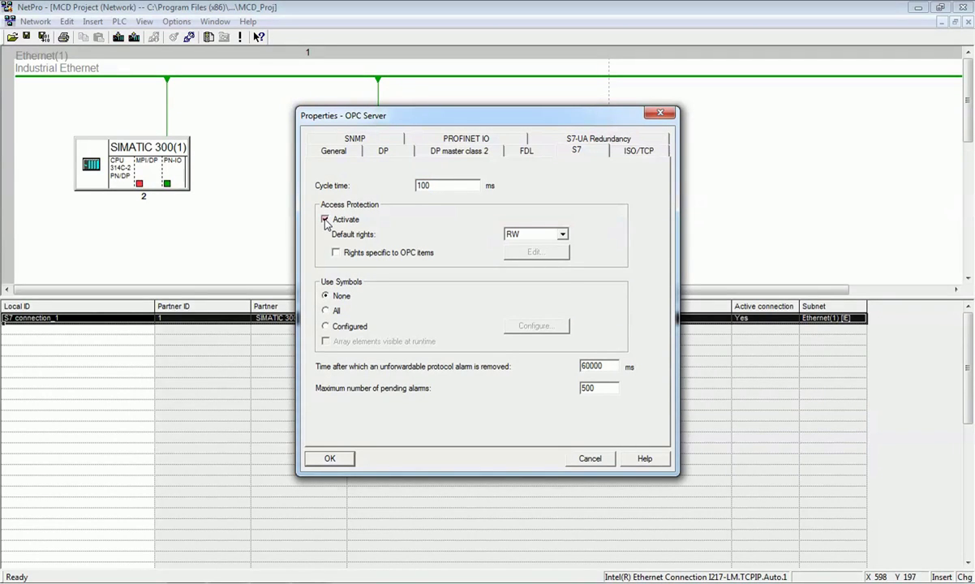
left_click(561, 233)
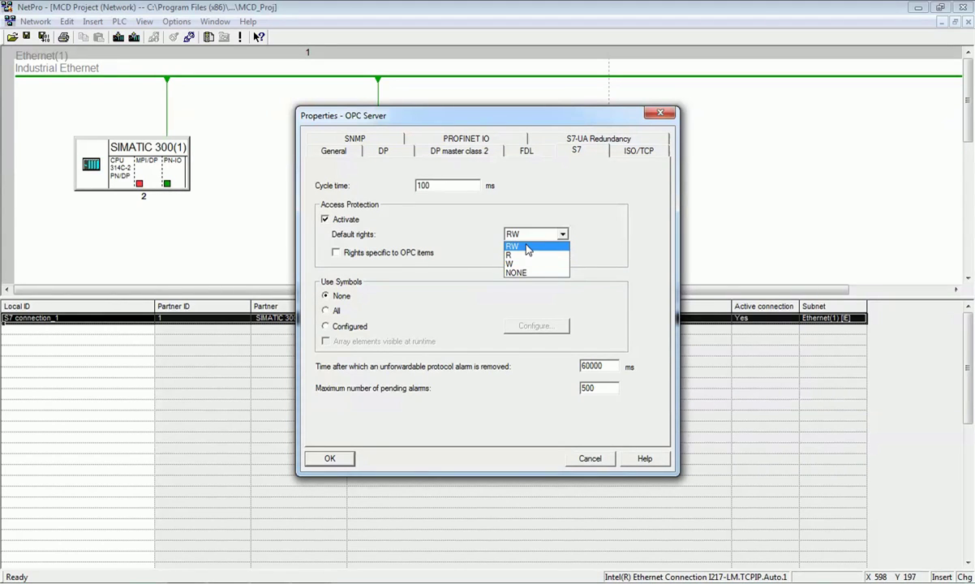
left_click(528, 246)
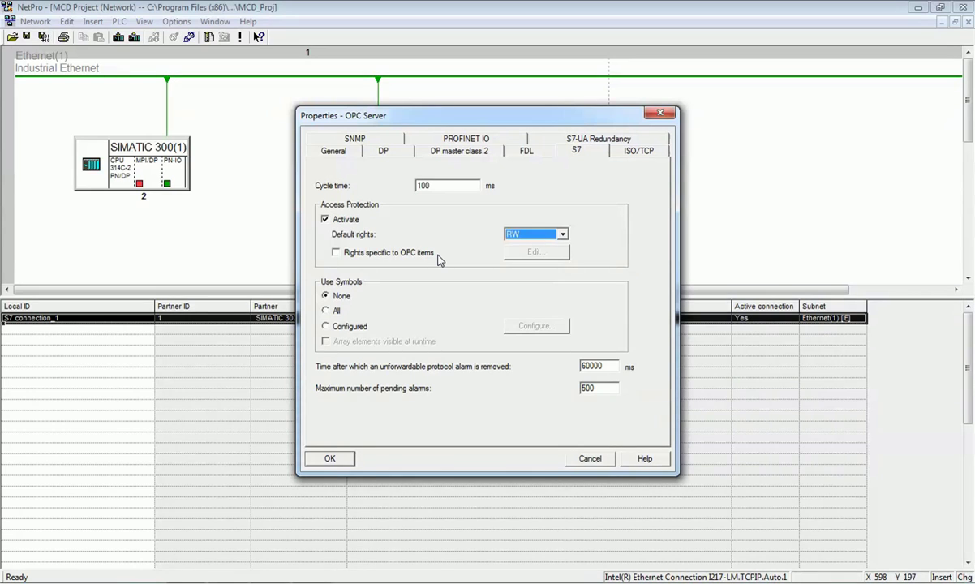
- Set the OPC Server to use configured symbols, select Motor and Start-Stop under CPU 314C-2 PN/DP, and accept the settings
left_click(326, 327)
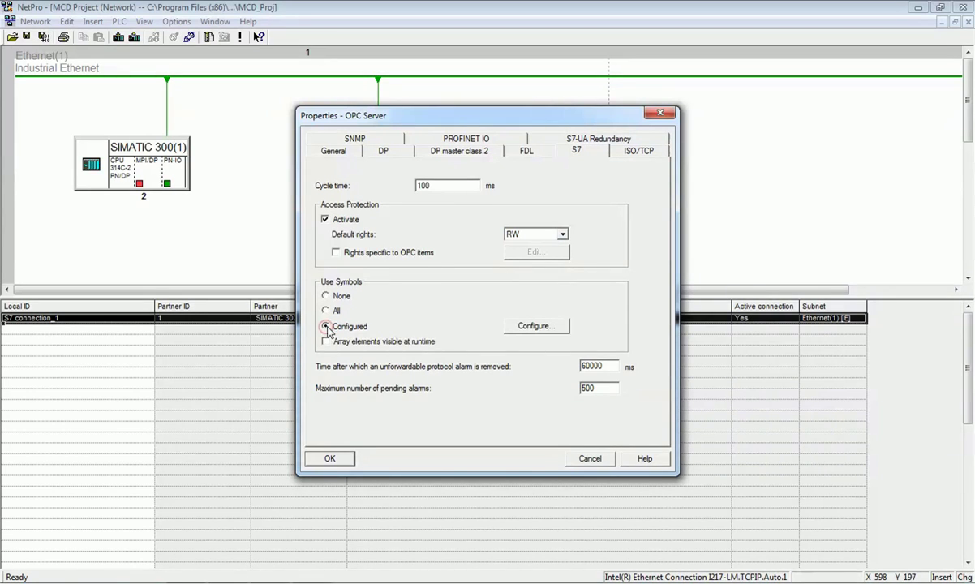
left_click(537, 327)
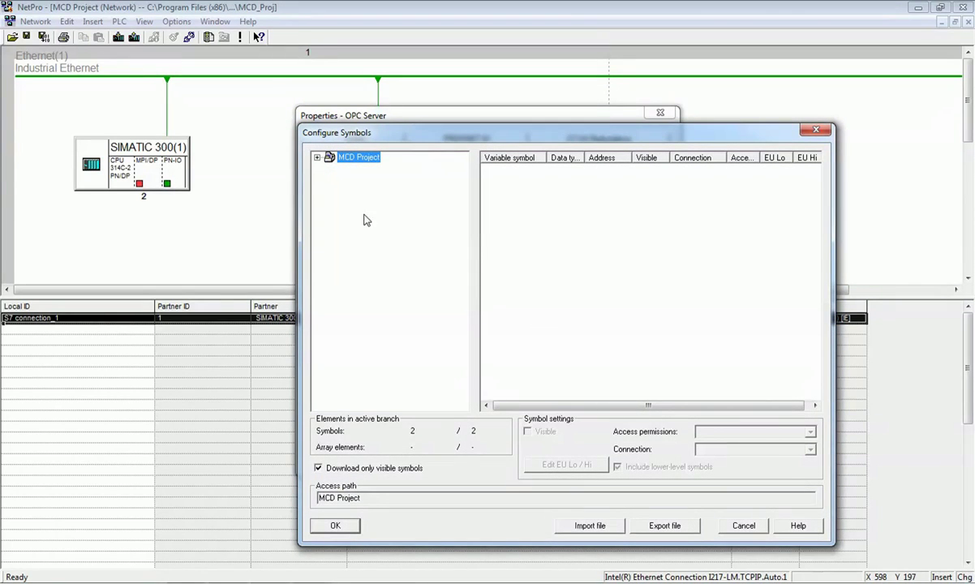
left_click(316, 157)
left_click(335, 168)
left_click(330, 168)
left_click(396, 179)
left_click(497, 221)
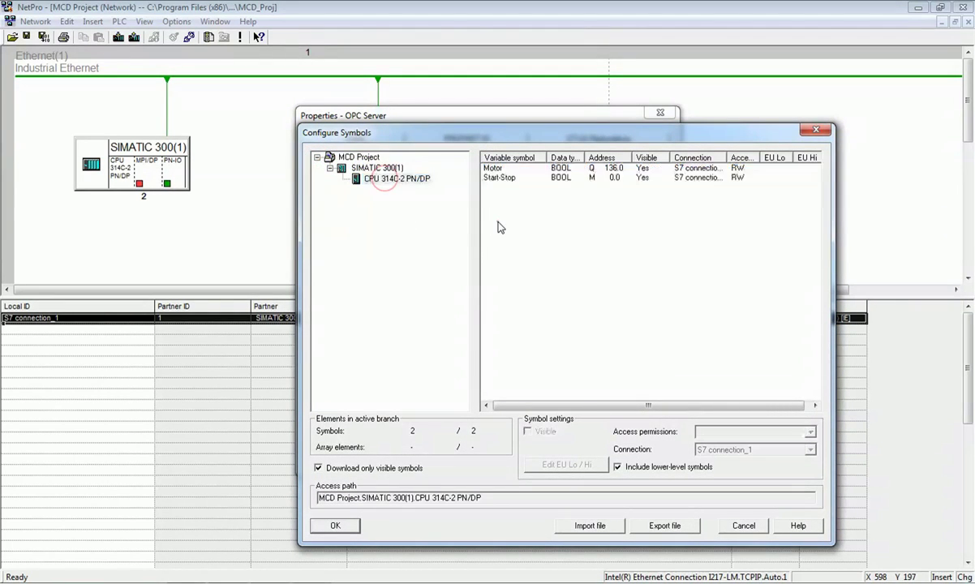
left_click(538, 169)
left_click(557, 178)
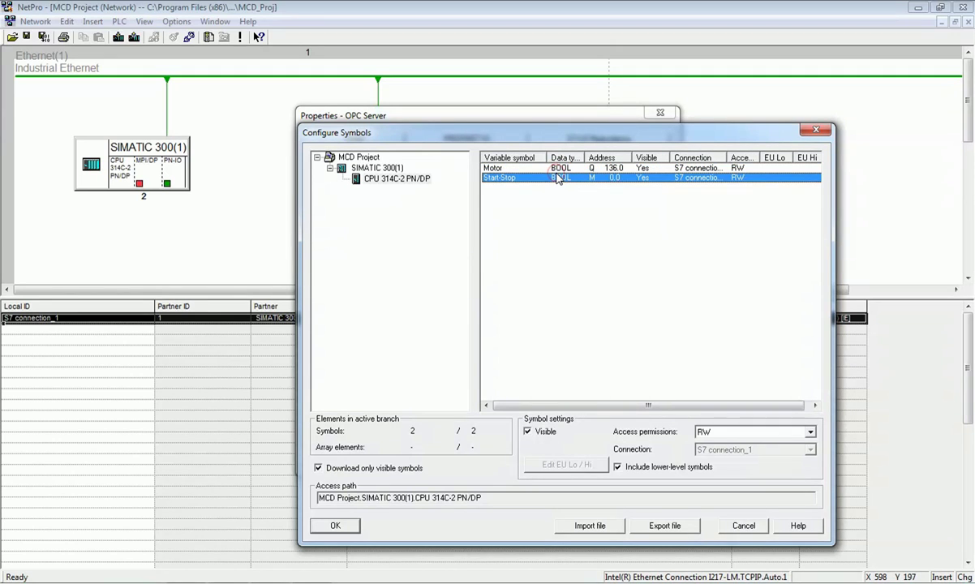
left_click(557, 168, "shift")
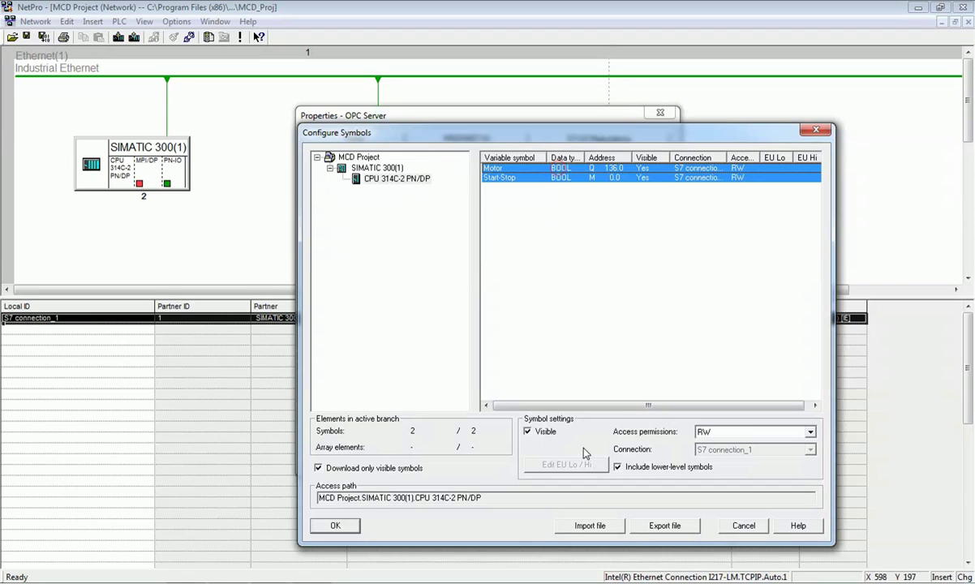
left_click(335, 526)
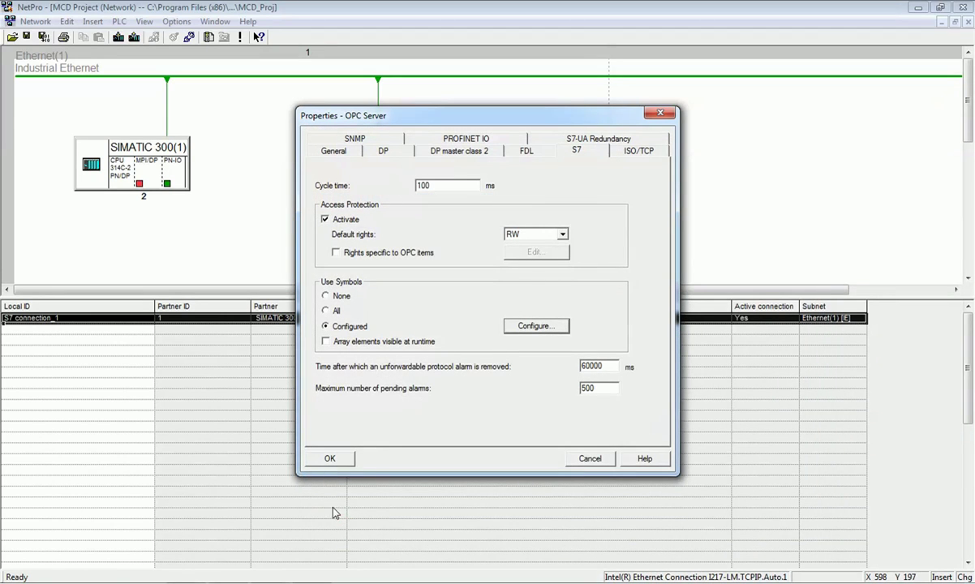
left_click(342, 453)
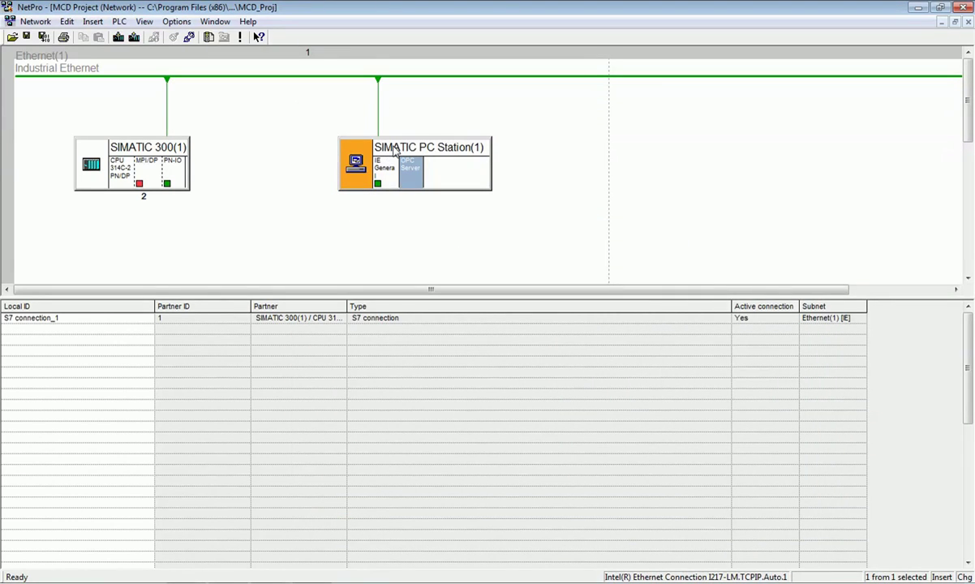
- Download the SIMATIC PC Station(1) configuration, allowing the IE General and OPC Server modules to be stopped
left_click(393, 149)
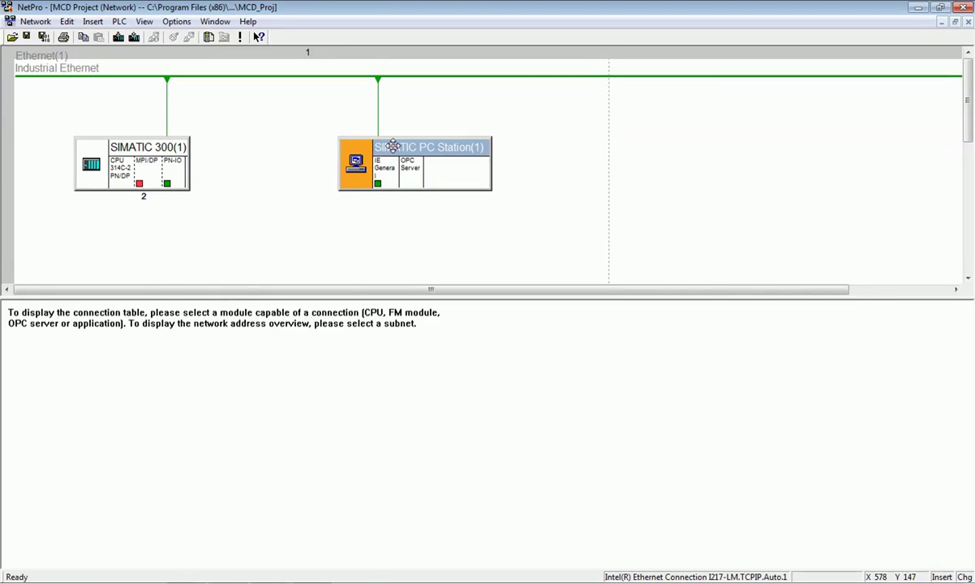
left_click(121, 39)
left_click(386, 324)
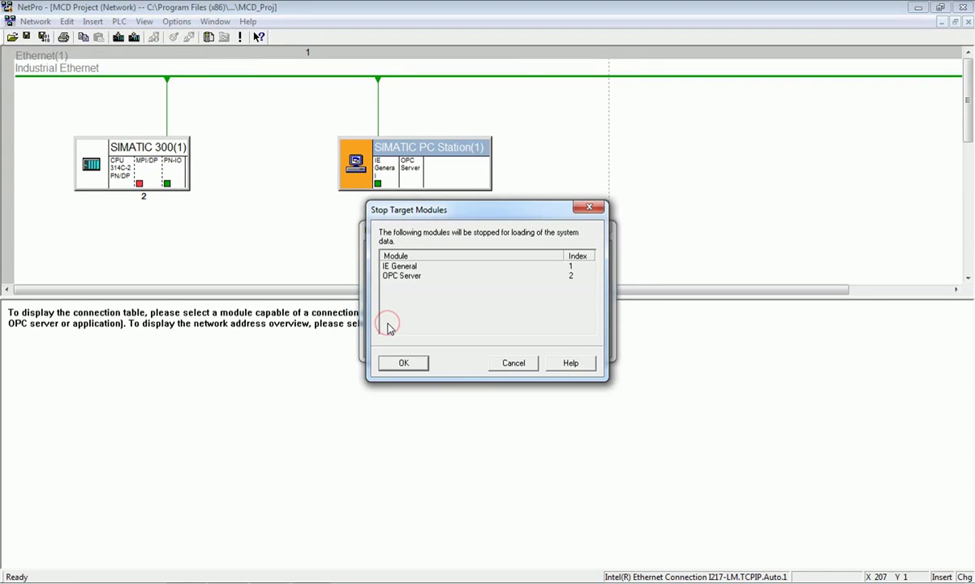
left_click(405, 363)
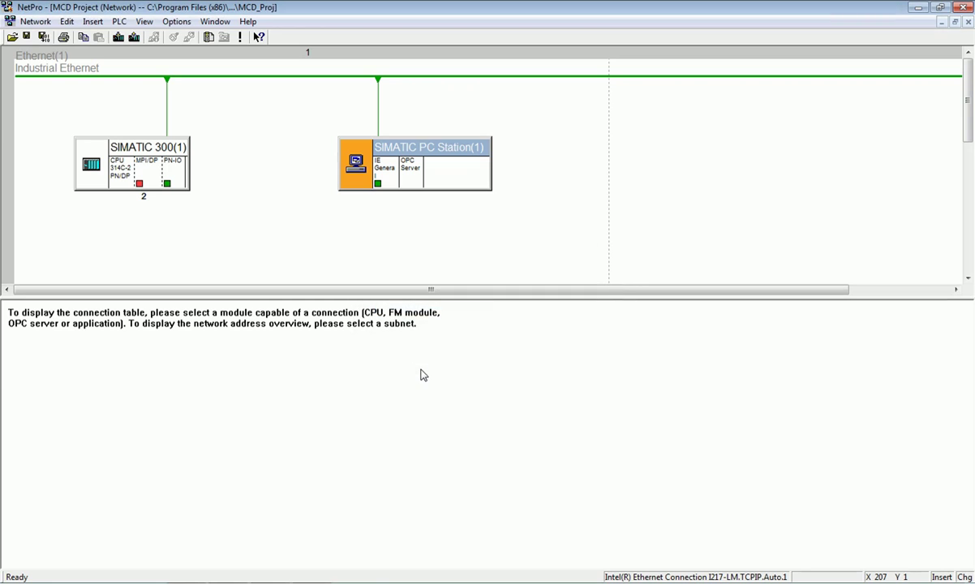
- Download the SIMATIC 300(1) station configuration, overwriting the existing PLC data, and restart CPU 314C-2 PN/DP
left_click(148, 147)
left_click(118, 37)
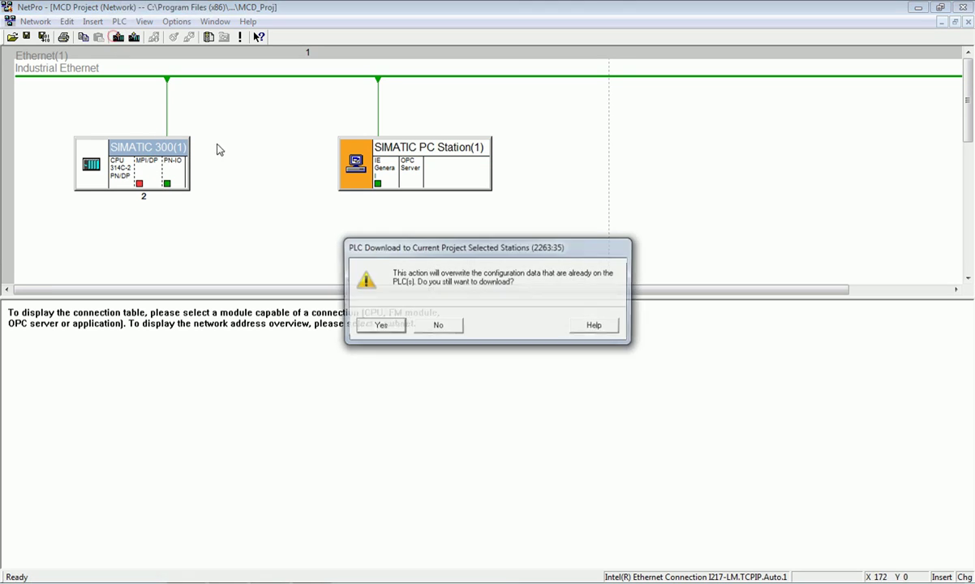
left_click(378, 330)
left_click(405, 364)
left_click(379, 325)
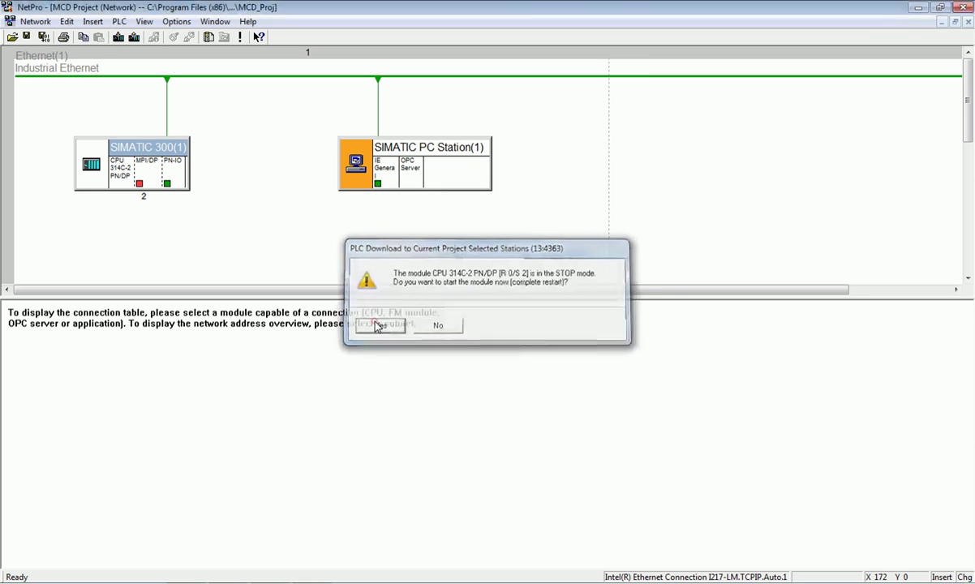
- Save and compile only the changes in the network, and close the consistency check output
left_click(44, 36)
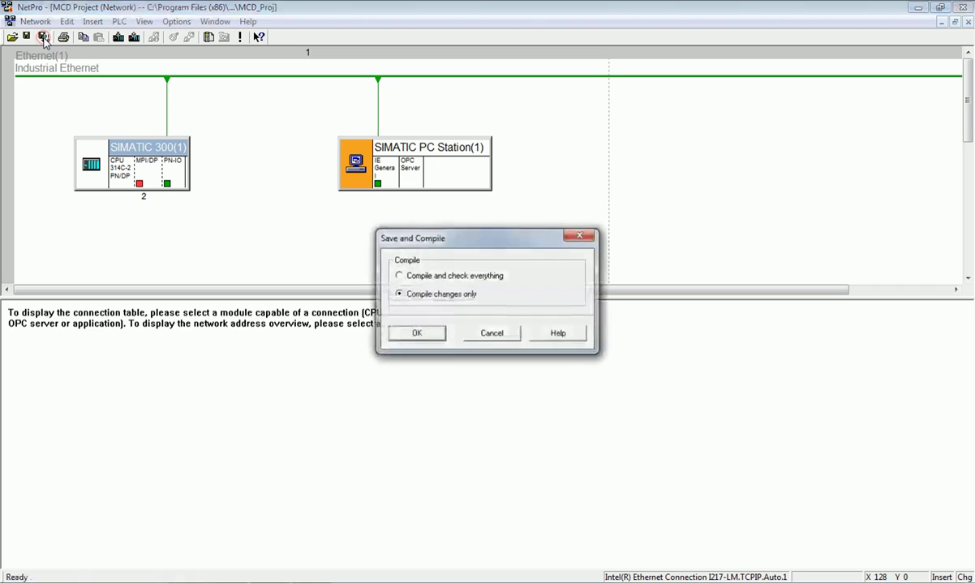
left_click(409, 333)
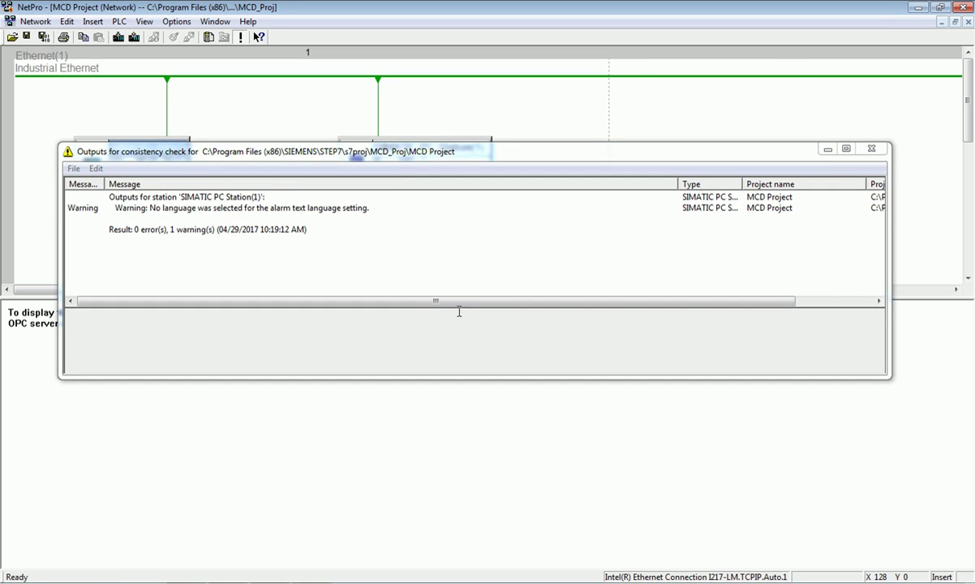
left_click(864, 149)
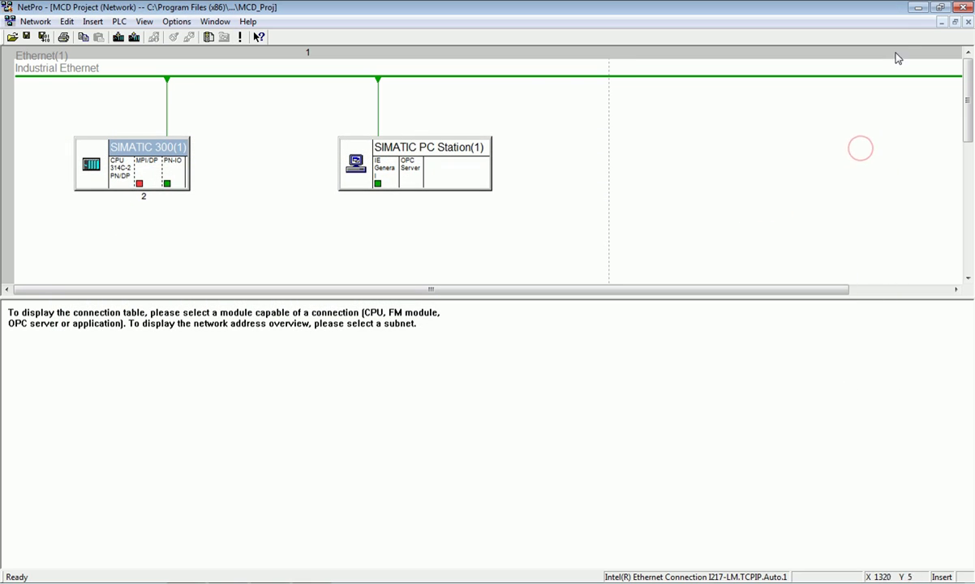
- Leave the network view and close the SIMATIC PC Station(1) hardware configuration to return to SIMATIC Manager
left_click(921, 9)
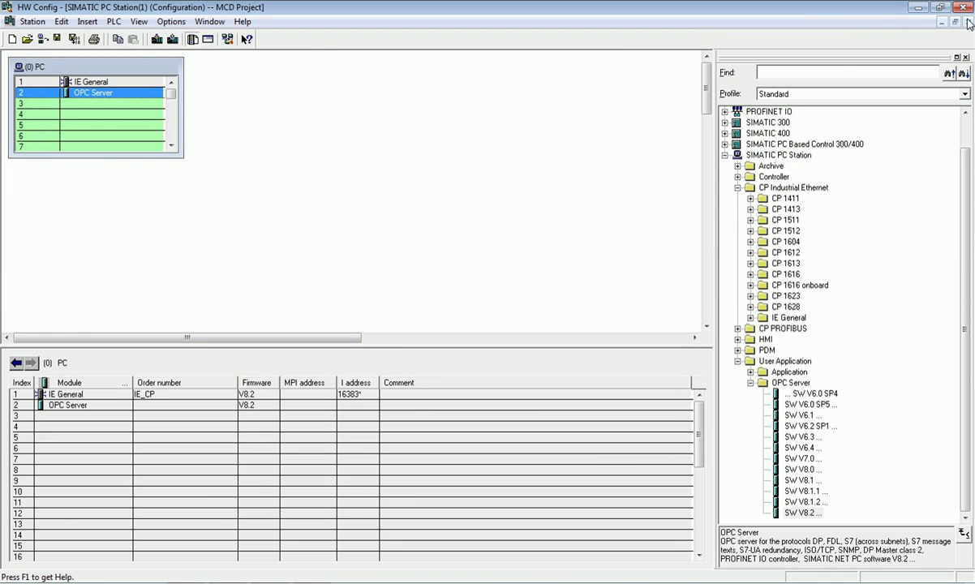
left_click(968, 22)
left_click(488, 109)
- Download the SIMATIC 300(1) station from the MCD Project tree, allowing the target module to stop, and restart CPU 314C-2 PN/DP
left_click(50, 52)
left_click(68, 63)
left_click(137, 36)
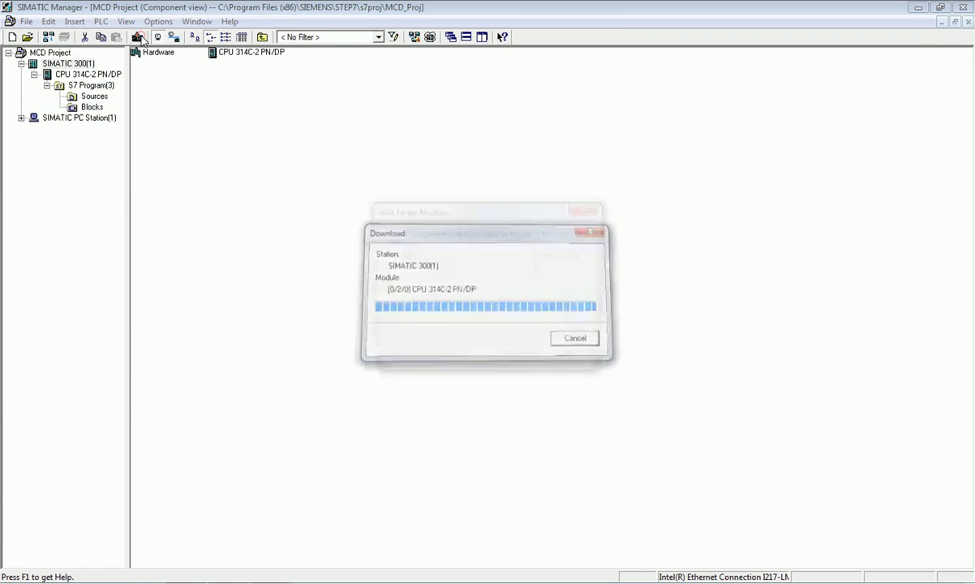
left_click(401, 362)
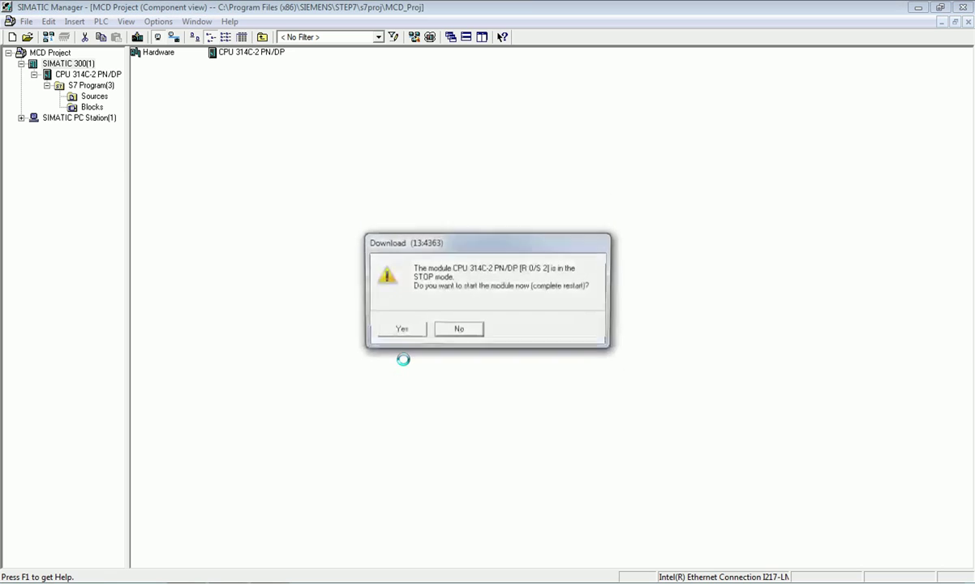
left_click(401, 329)
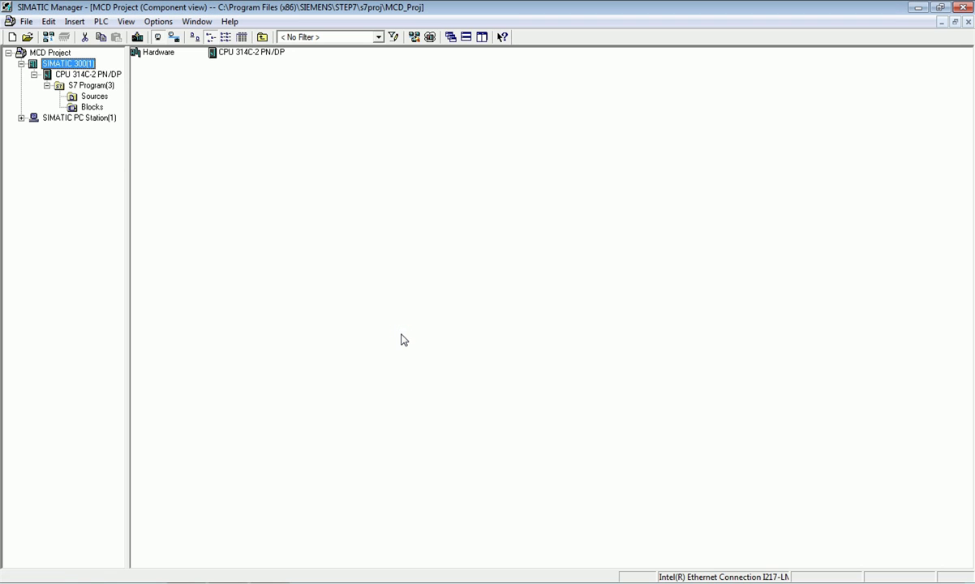
- Download the SIMATIC PC Station(1) from the MCD Project tree and accept the confirmation
left_click(80, 118)
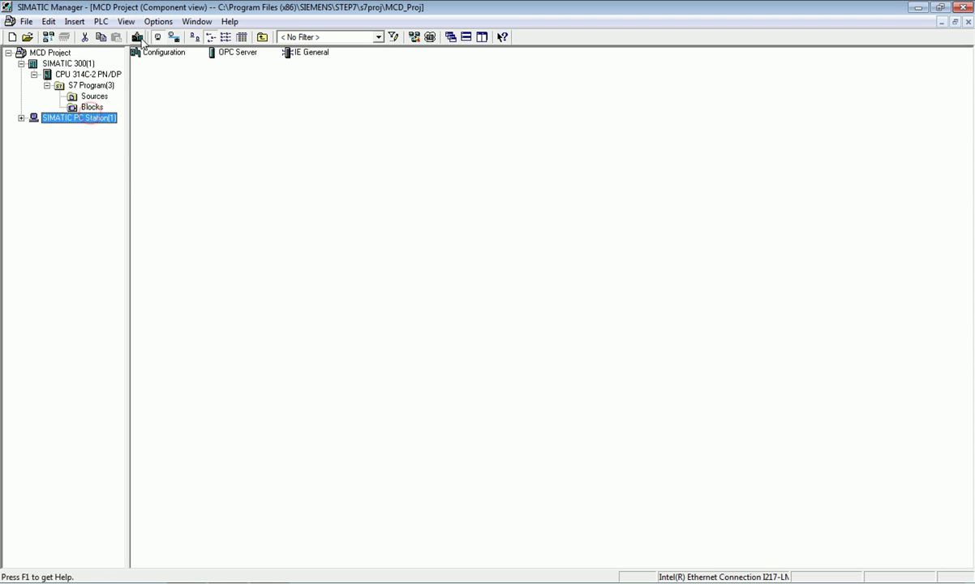
left_click(138, 37)
left_click(406, 364)
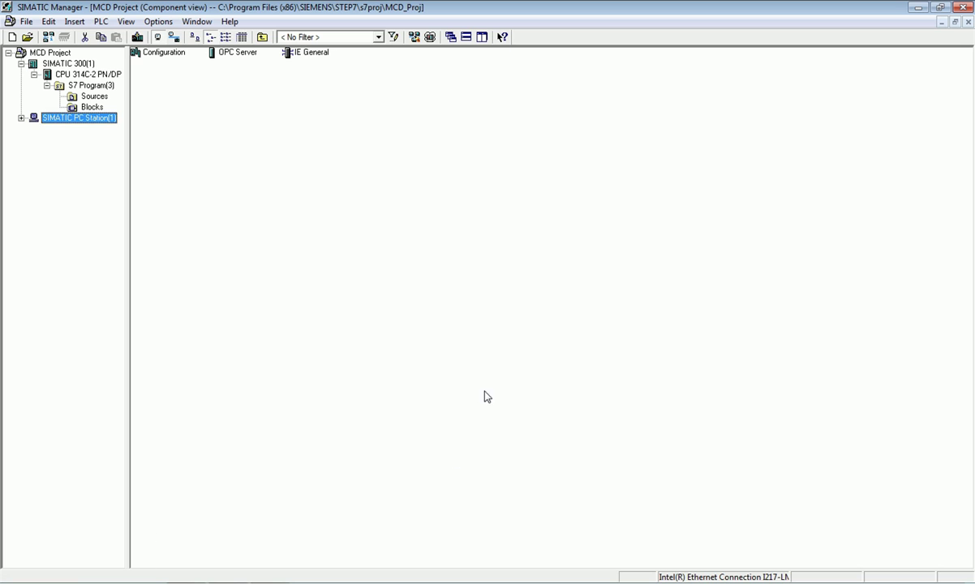
- Start OPC Scout V10 and expand the local COM server OPC.SimaticNET
key("super")
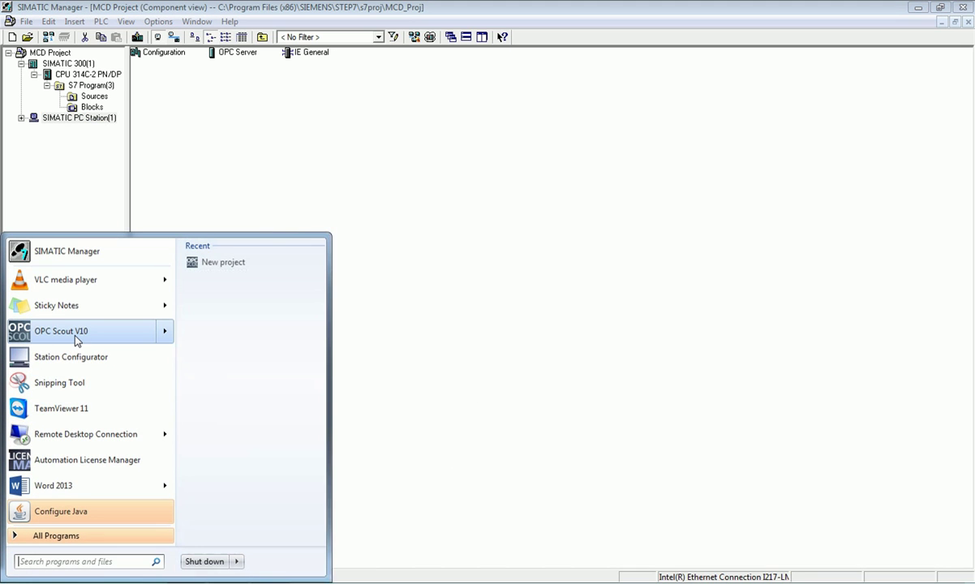
left_click(74, 335)
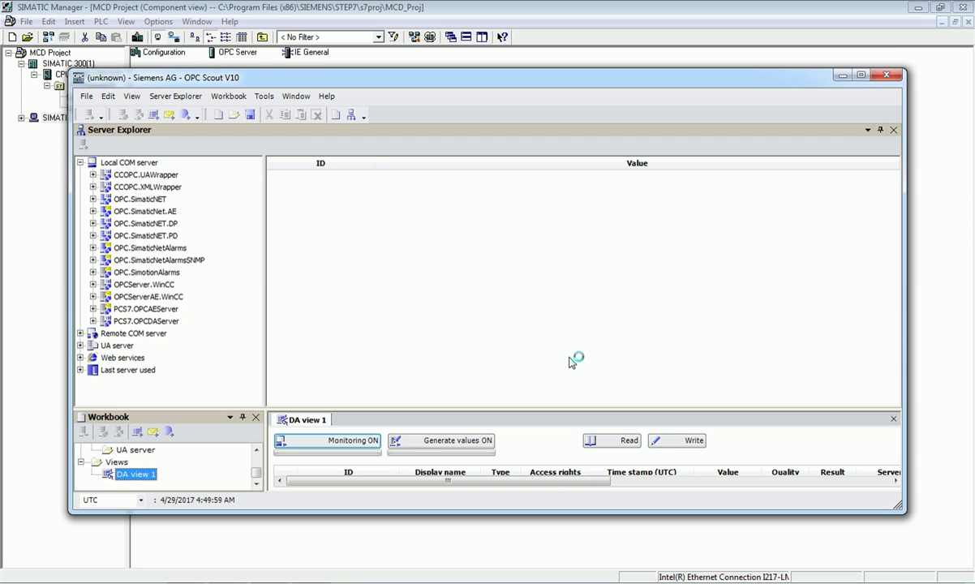
left_click(160, 203)
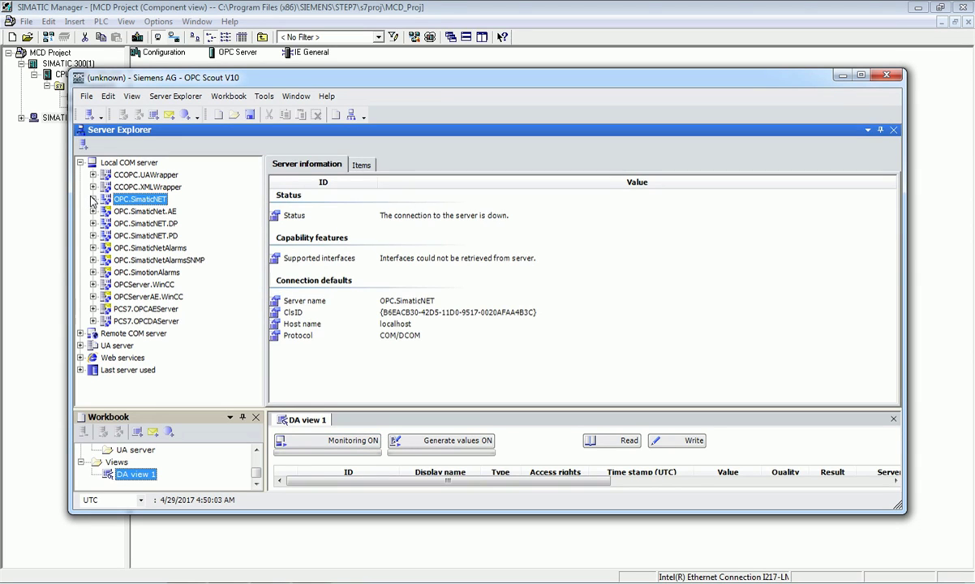
left_click(92, 199)
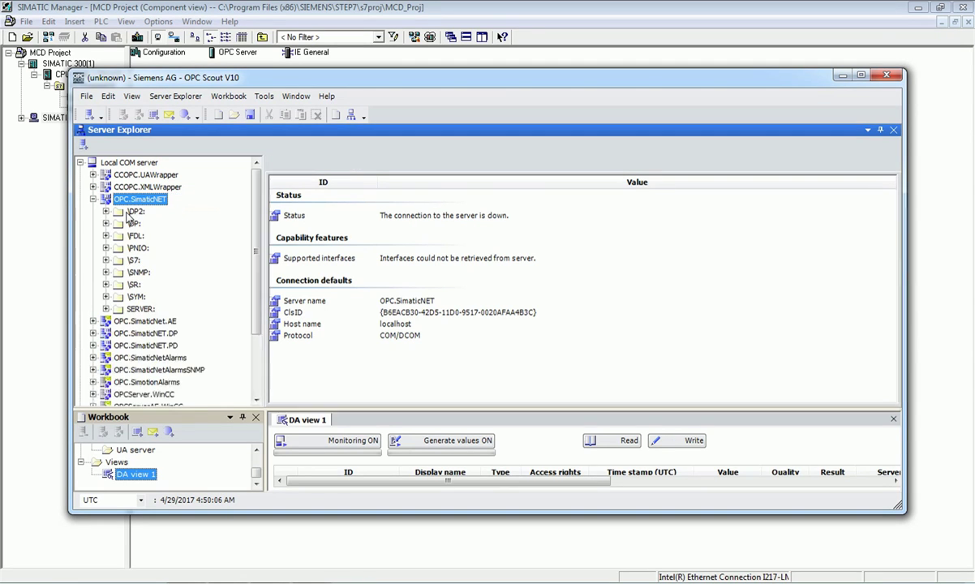
- Browse the \SYM: folder through SIMATIC 300(1) to CPU 314C-2 PNDP and list its symbols
left_click(134, 296)
left_click(105, 297)
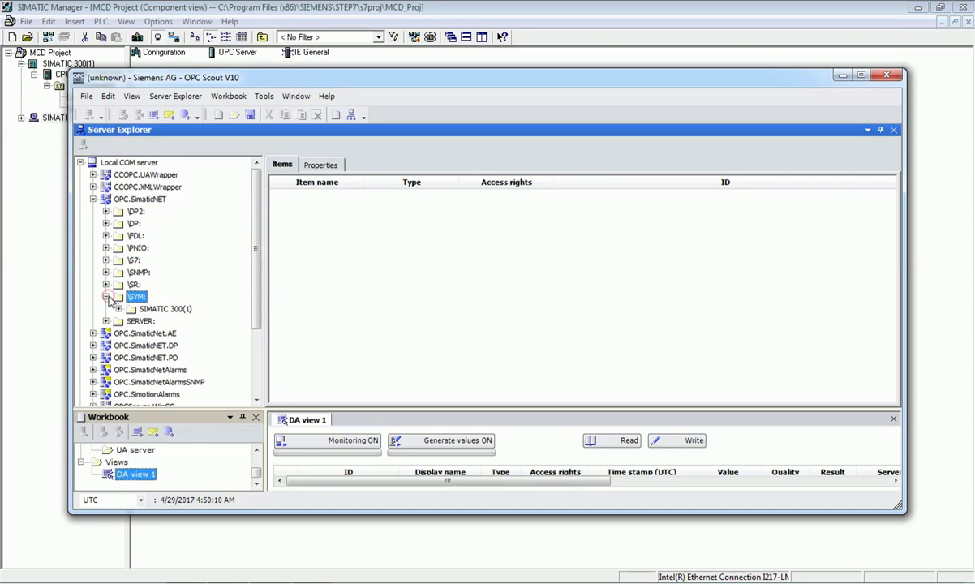
left_click(162, 311)
left_click(118, 309)
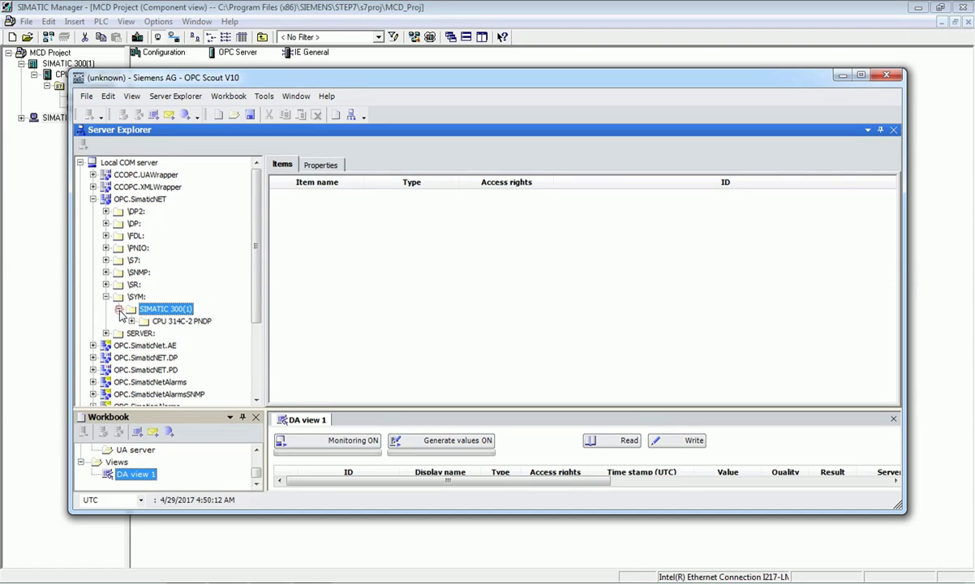
left_click(146, 321)
left_click(131, 321)
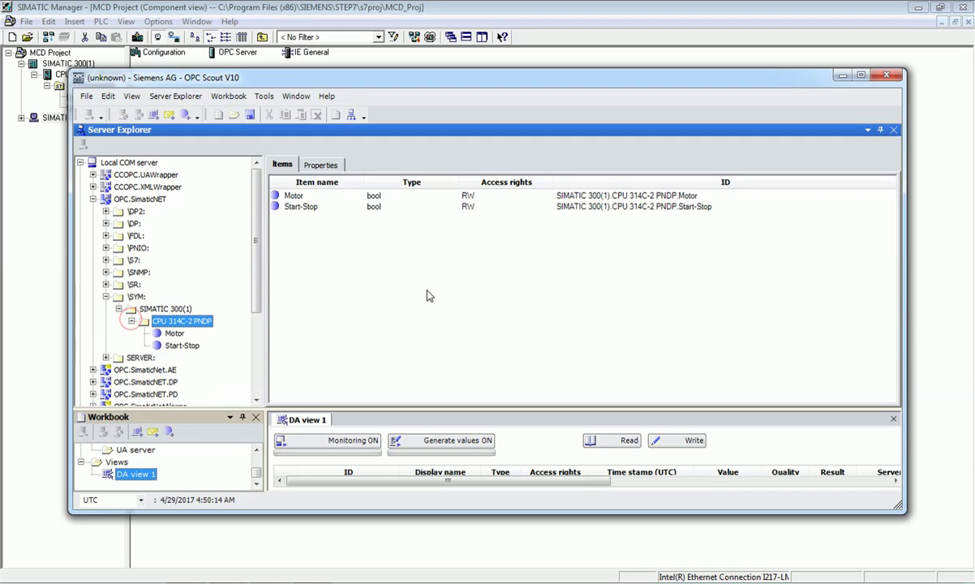
- Maximize OPC Scout, add the Motor and Start-Stop items to DA view 1, and widen its ID column
left_click(861, 76)
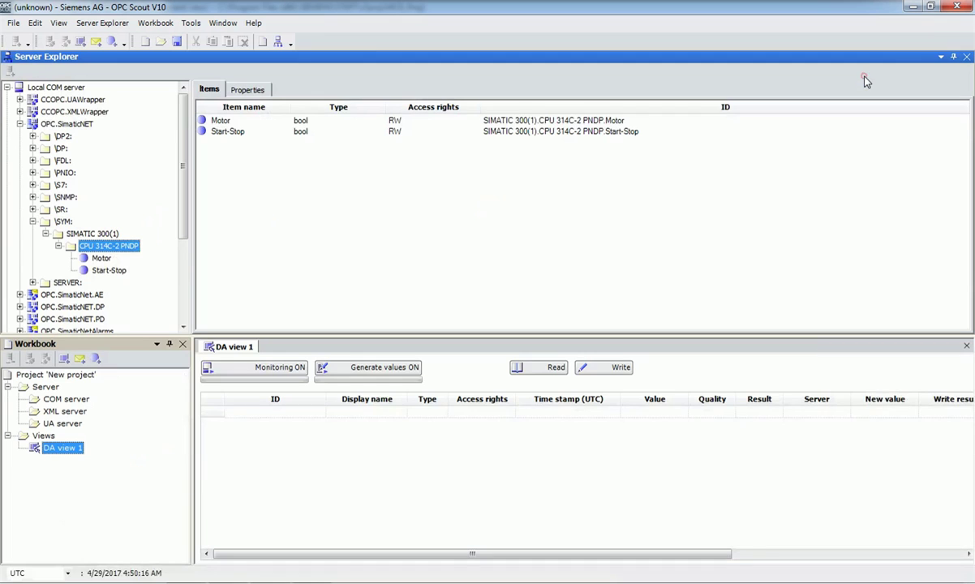
left_click(219, 121)
left_click(227, 132)
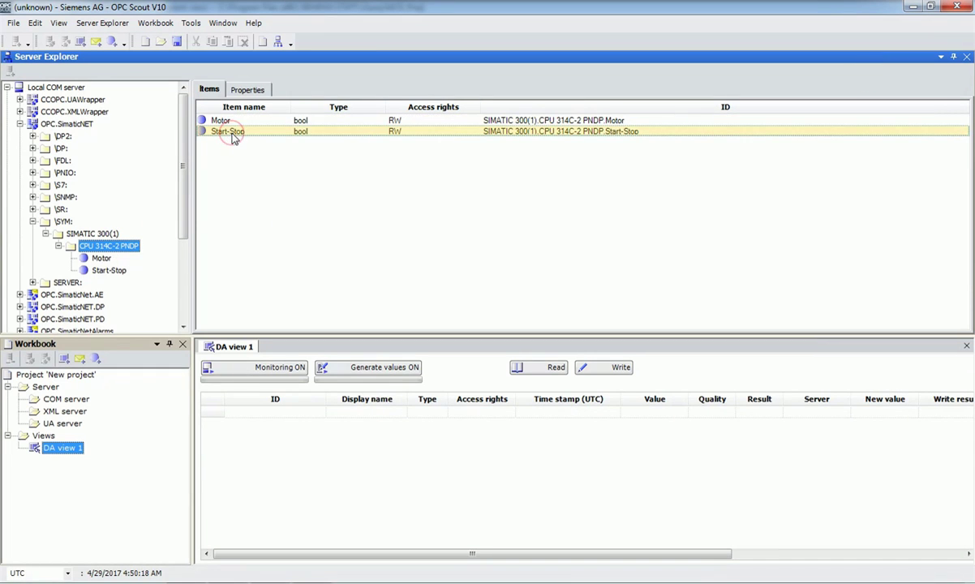
left_click(246, 120)
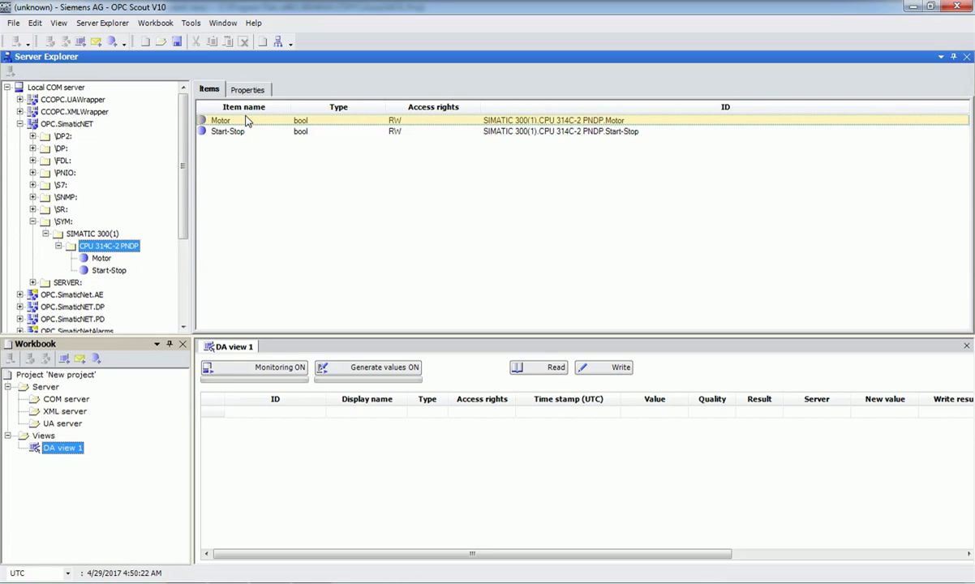
left_click_drag(246, 123, 248, 417)
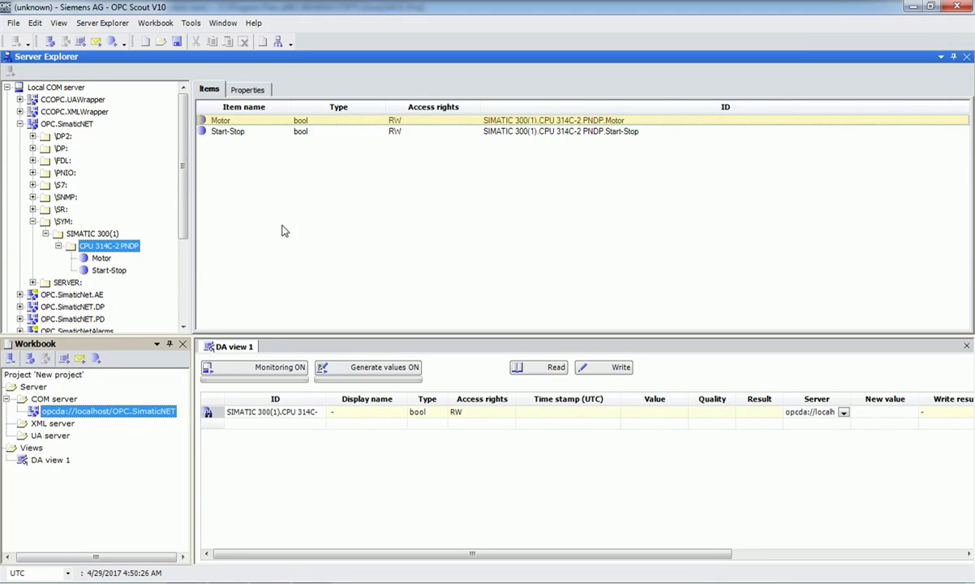
left_click_drag(236, 131, 280, 424)
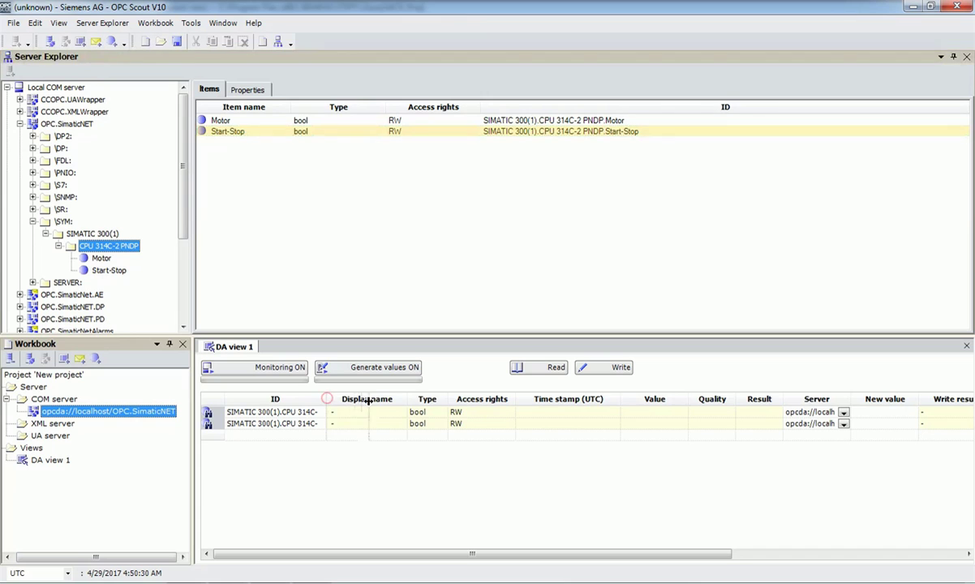
left_click_drag(327, 398, 373, 398)
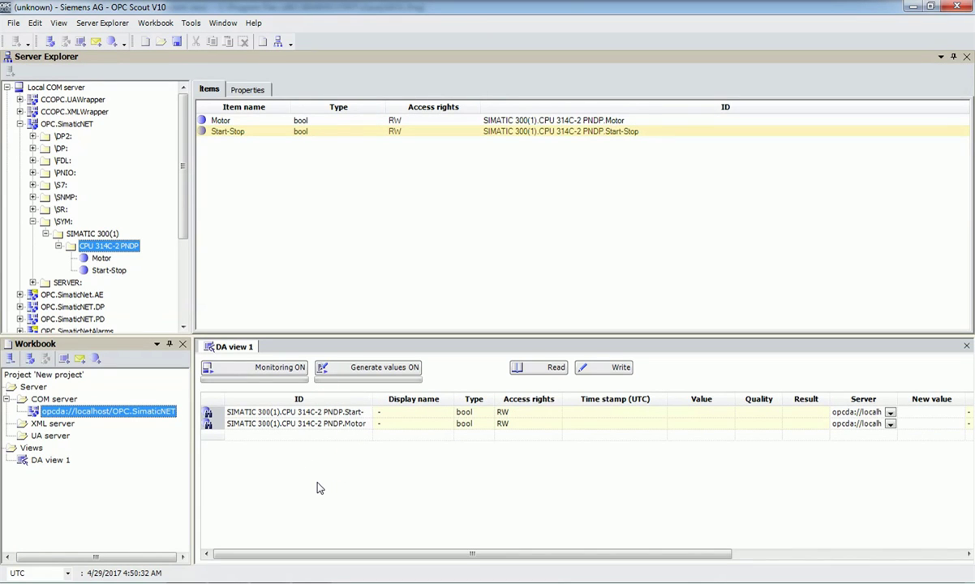
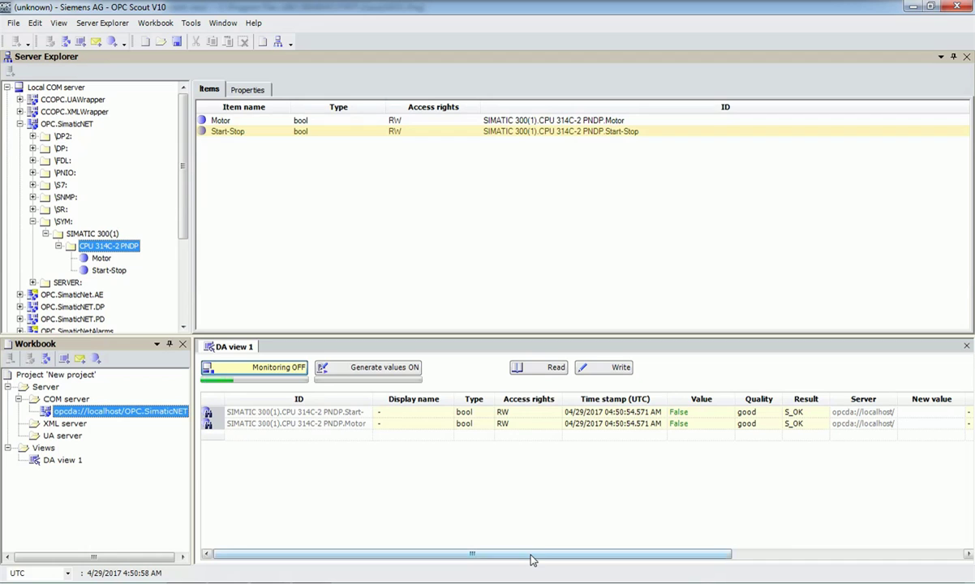
- Widen the ID column in DA view 1 further so the full item IDs fit
left_click_drag(531, 559, 691, 573)
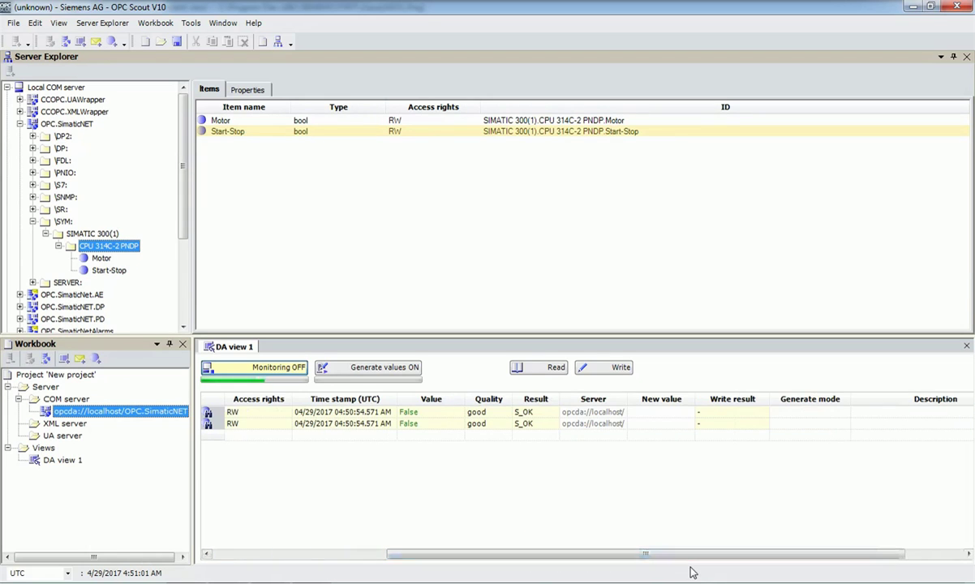
left_click(665, 413)
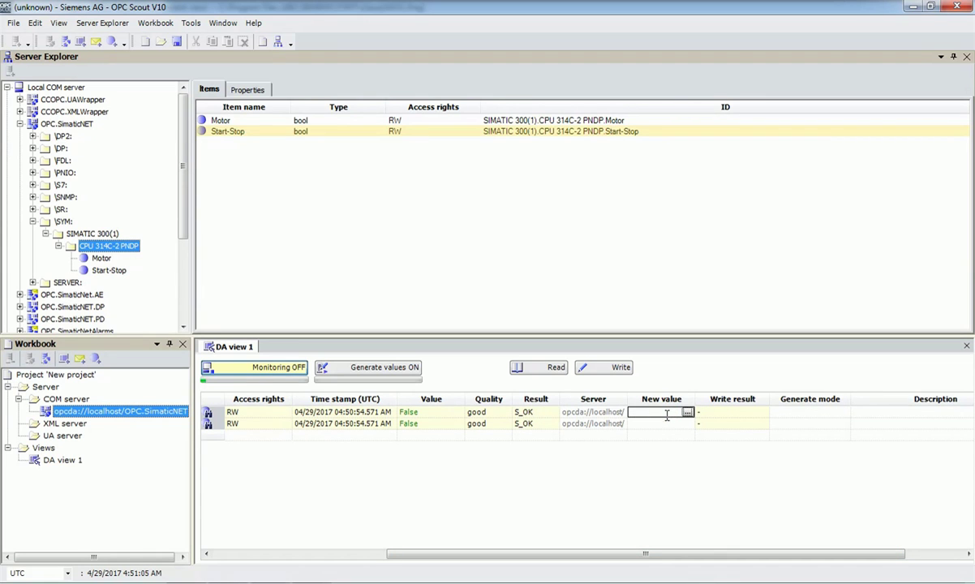
left_click_drag(663, 555, 393, 518)
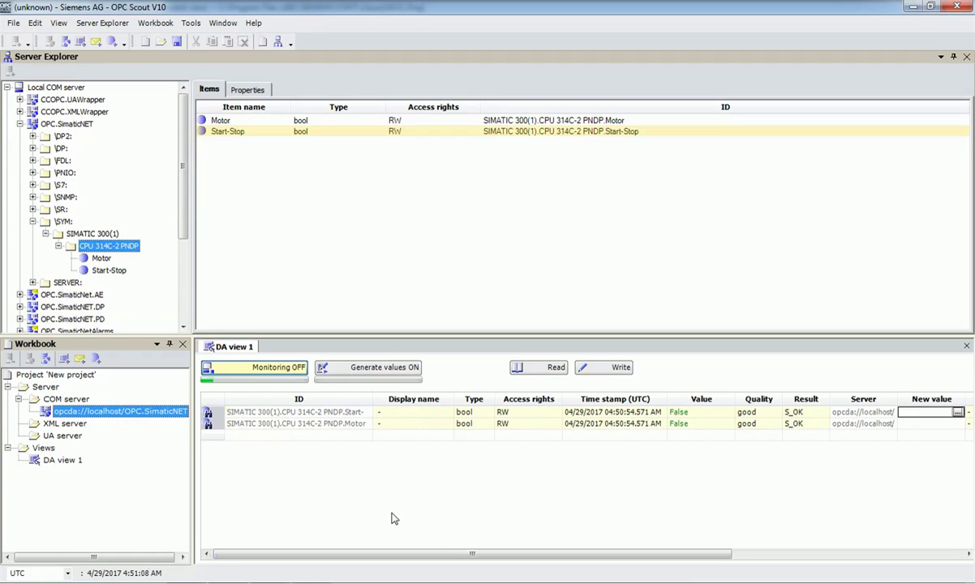
left_click(377, 399)
left_click_drag(377, 400, 423, 400)
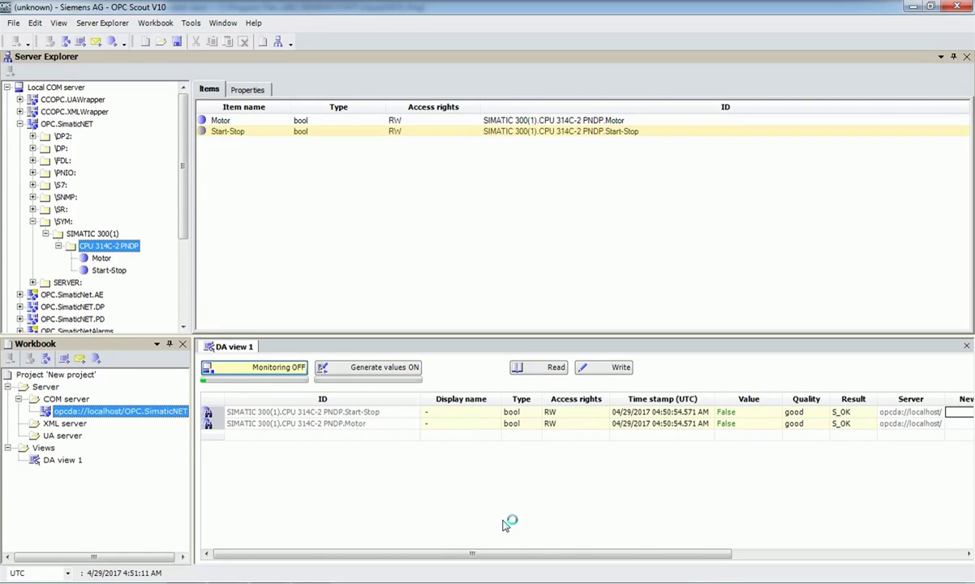
- Set the new value of the Start-Stop item to True and write it to the PLC
left_click(567, 556)
left_click_drag(565, 562, 709, 561)
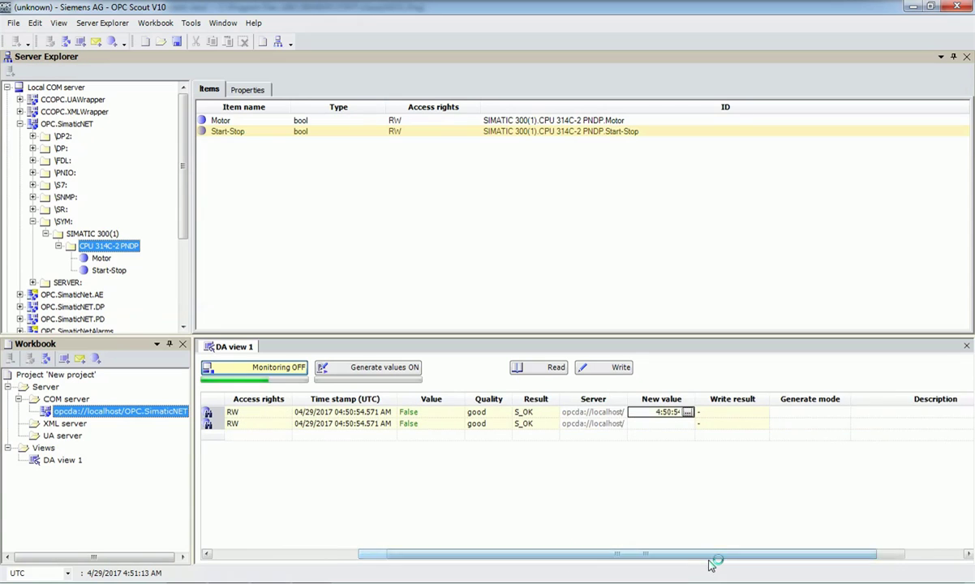
left_click(687, 412)
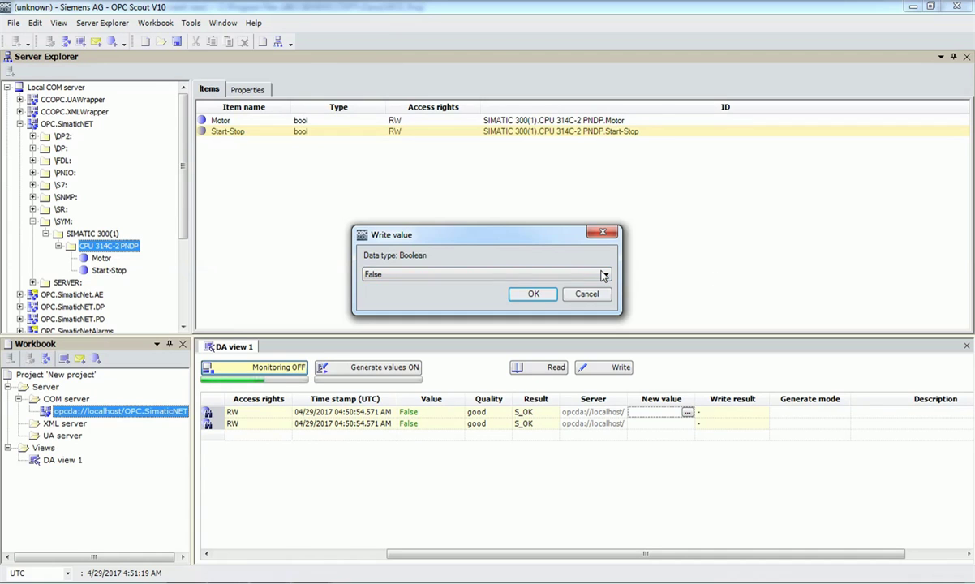
left_click(604, 275)
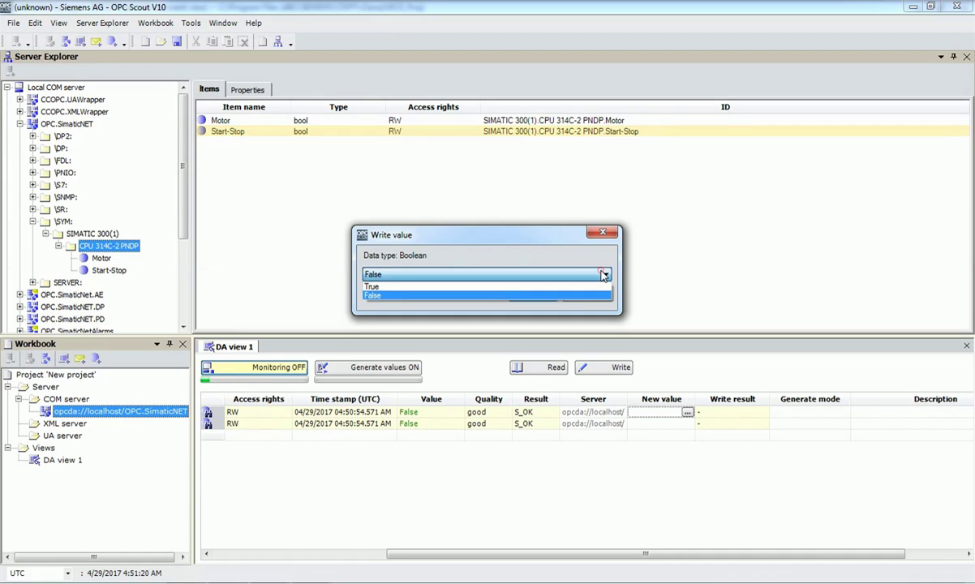
left_click(563, 288)
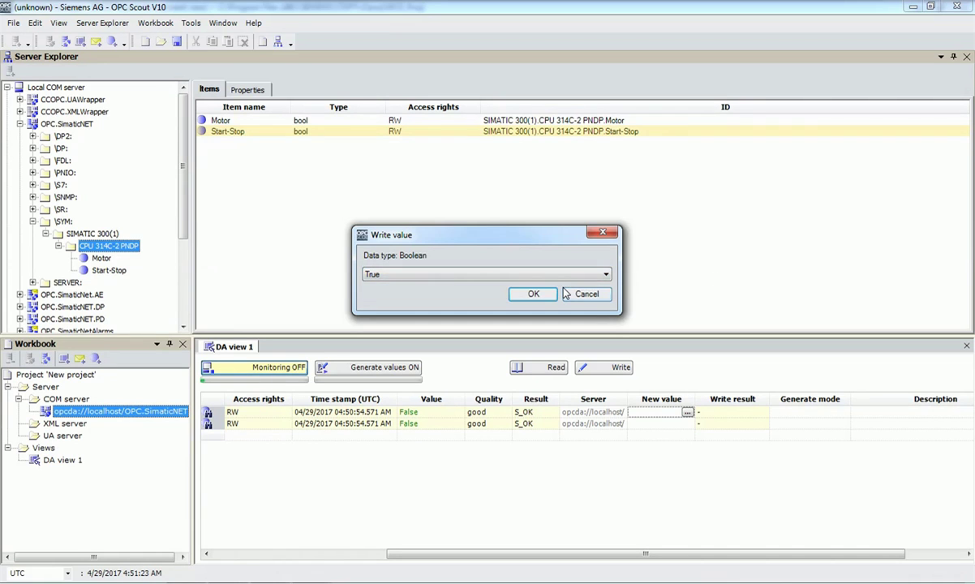
left_click(534, 295)
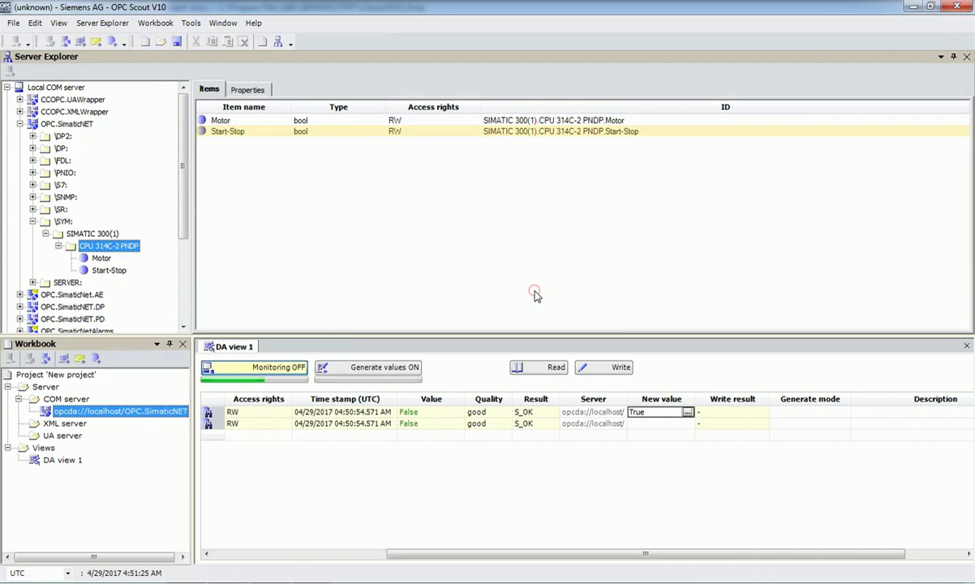
left_click(619, 369)
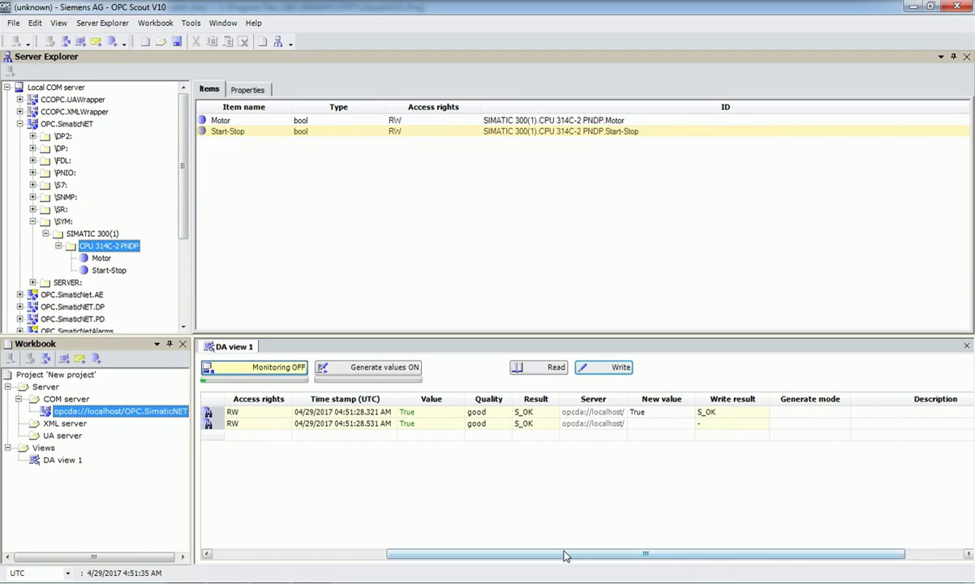
- Switch to SIMATIC Manager, open OB1 from the CPU's Blocks folder, monitor it online, and dismiss the MODVIE~1.EXE error
left_click_drag(560, 558, 387, 554)
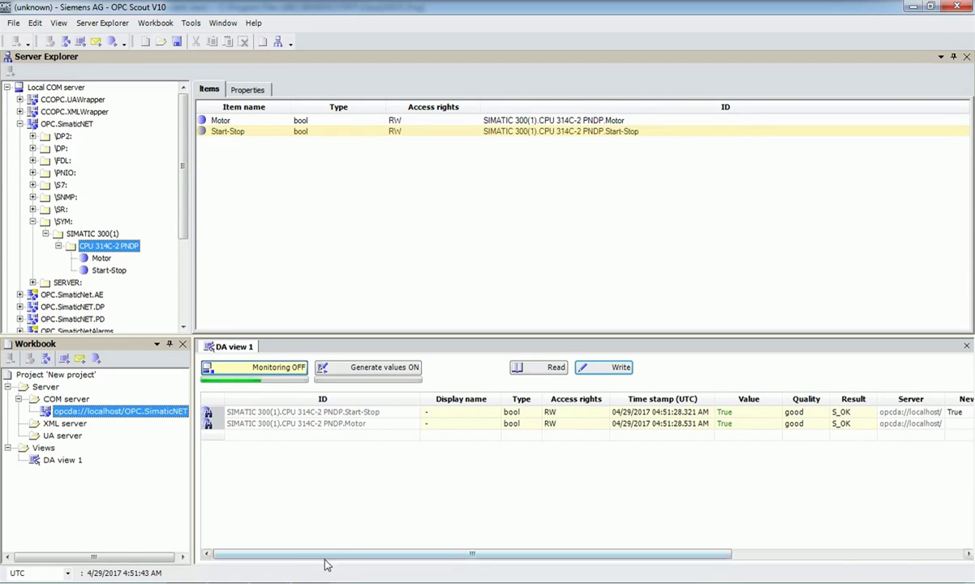
left_click(297, 579)
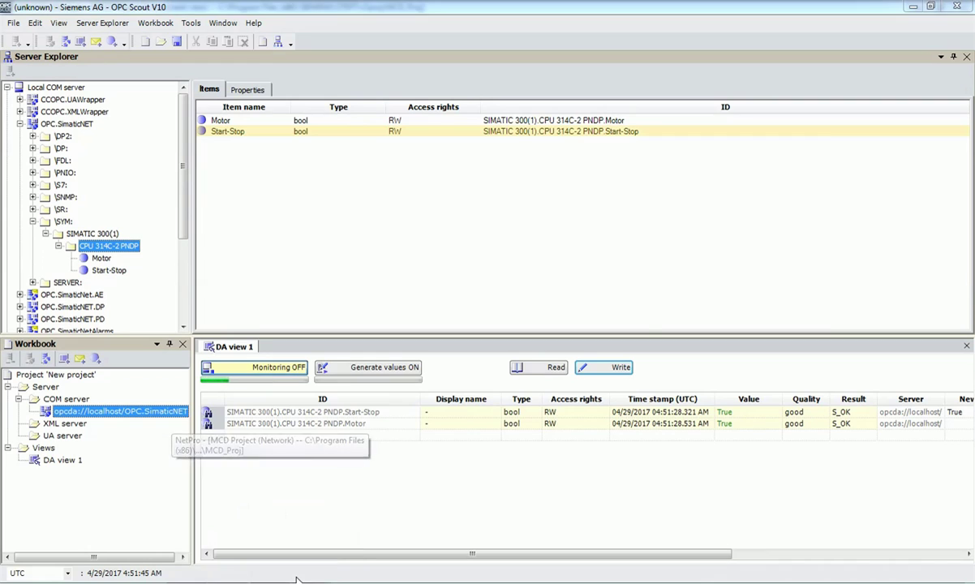
left_click(296, 579)
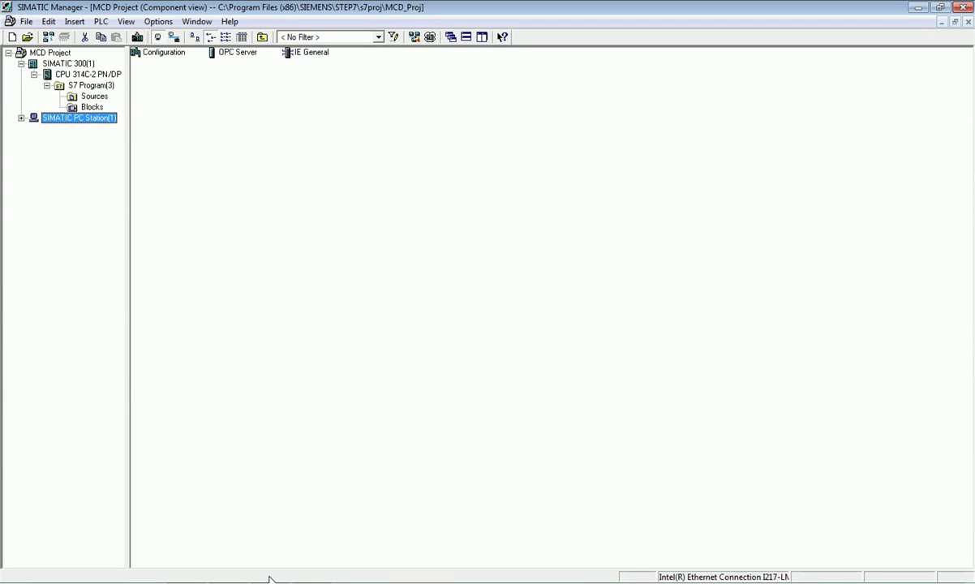
left_click(90, 75)
left_click(91, 106)
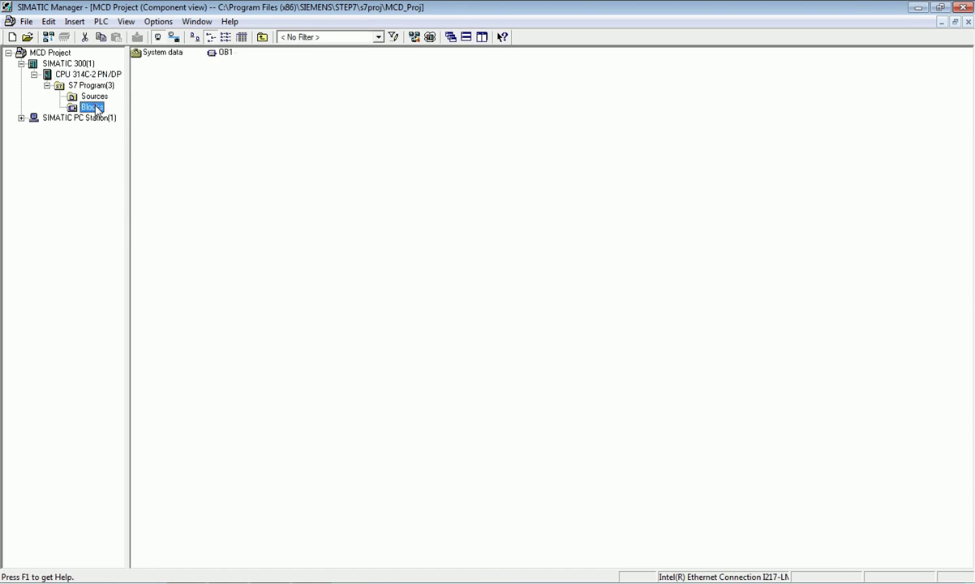
double_click(221, 52)
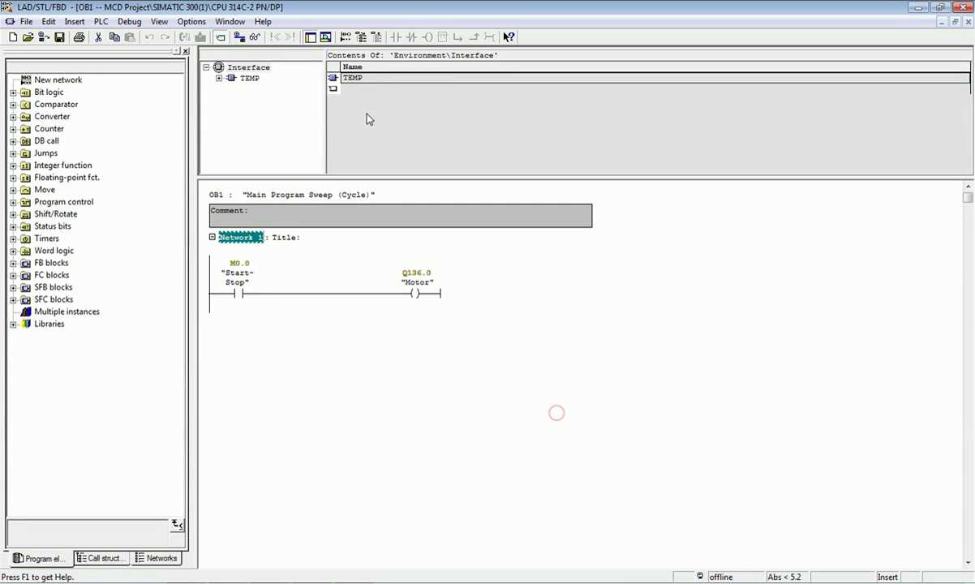
left_click(254, 37)
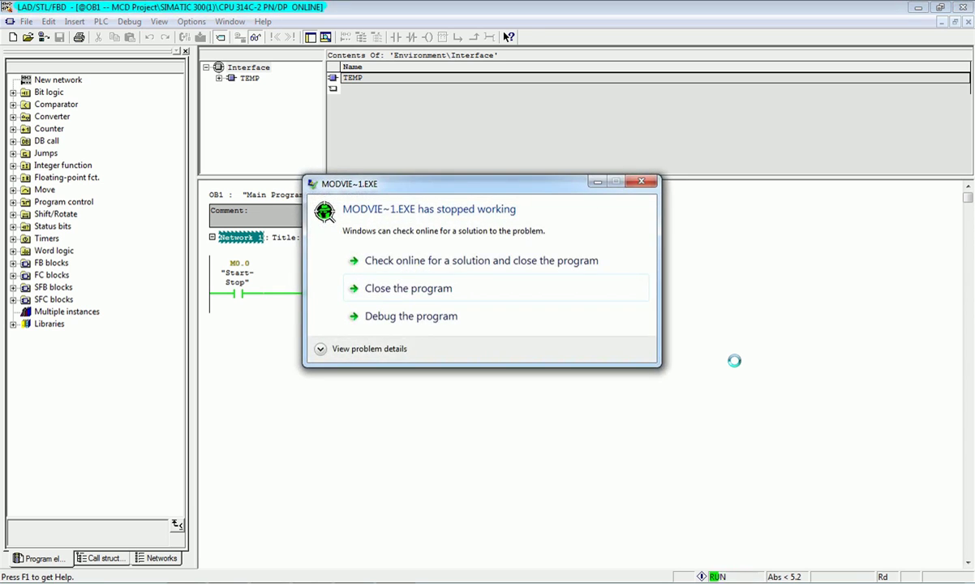
left_click(642, 180)
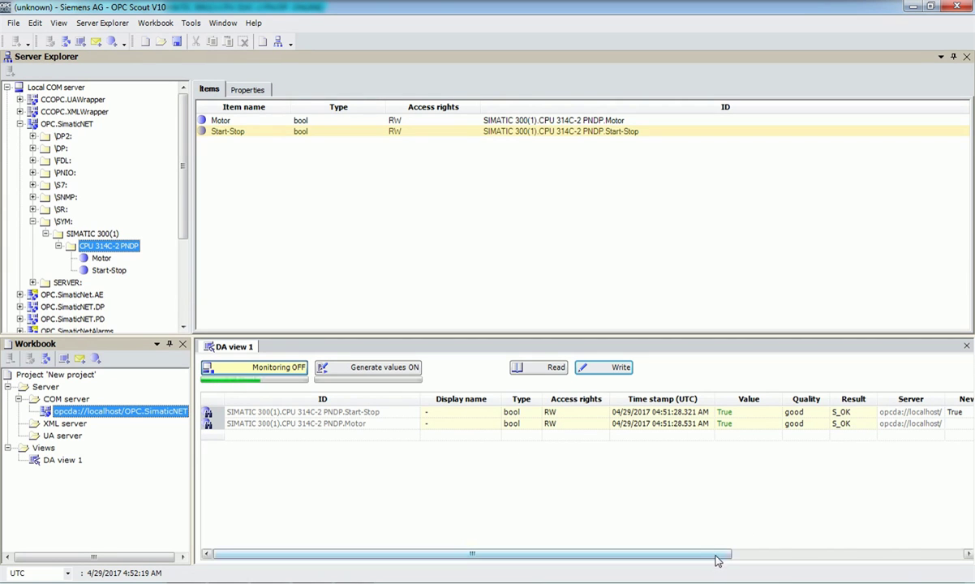
- Return to OPC Scout V10, set the new value of the Start-Stop item to False, and write it
left_click_drag(717, 554, 844, 555)
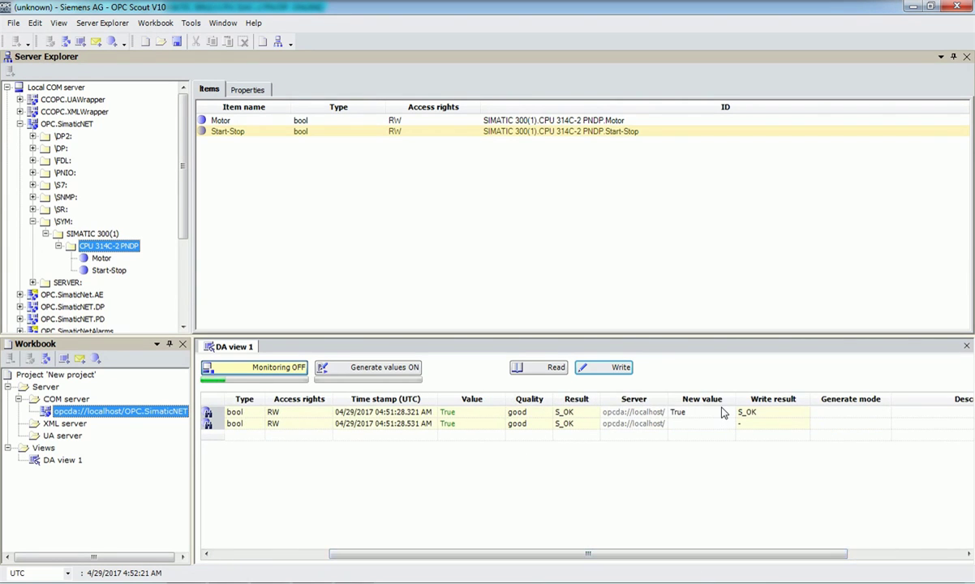
left_click(721, 412)
left_click(729, 412)
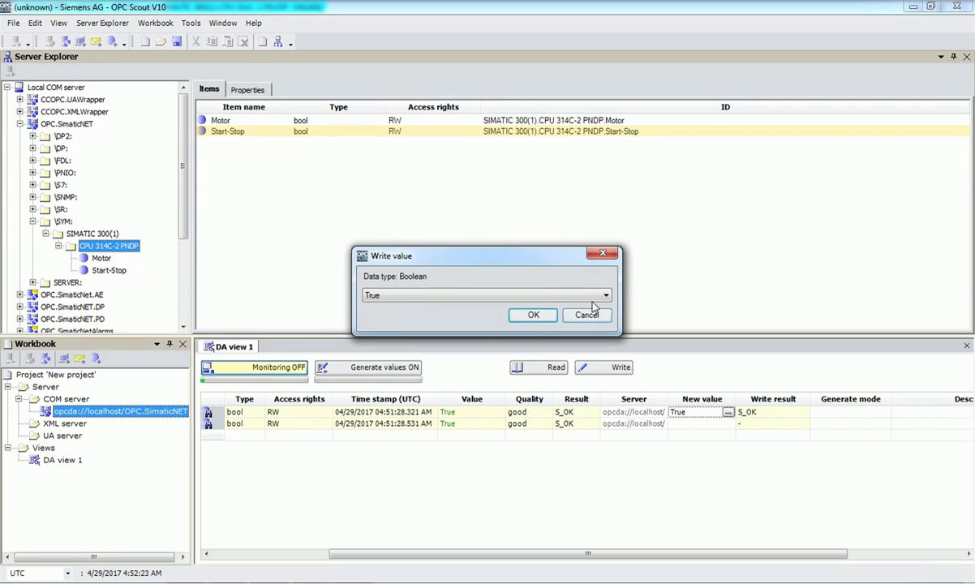
left_click(591, 294)
left_click(470, 320)
left_click(532, 315)
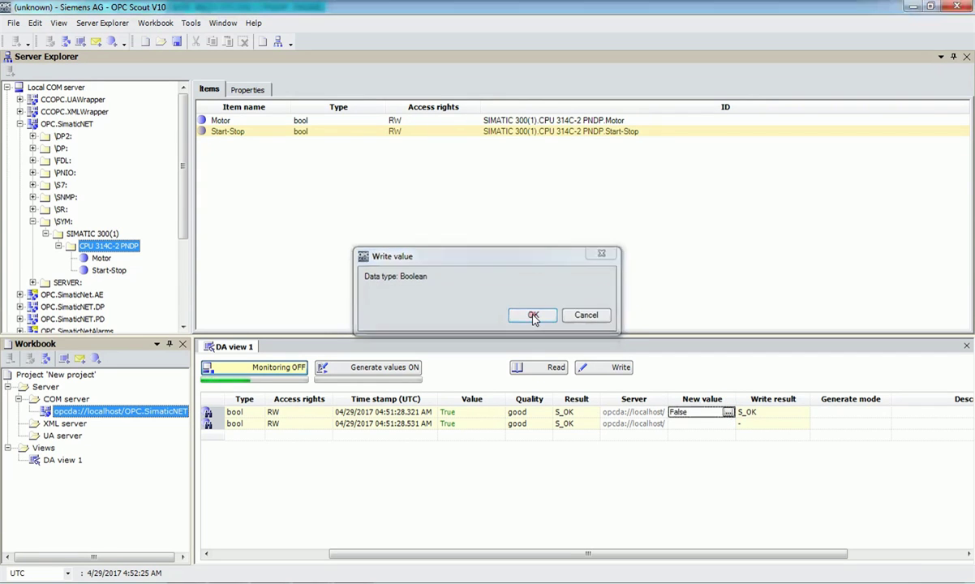
left_click(604, 366)
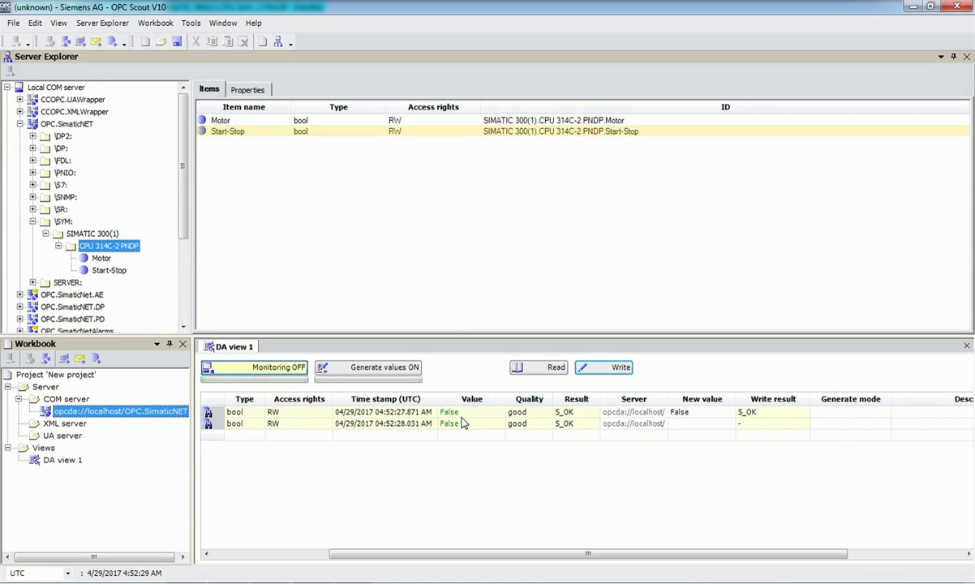